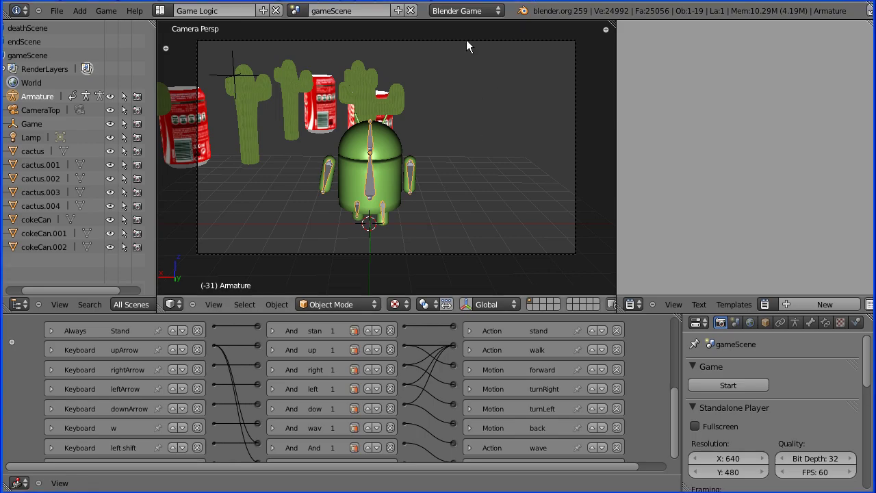
# Add a new empty scene beside the game scenes and start renaming it HUD
pyautogui.click(397, 11)
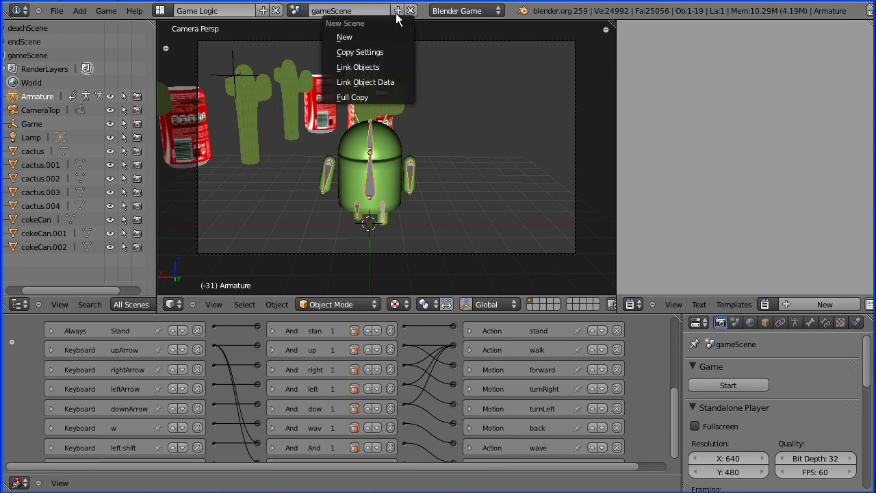
pyautogui.click(403, 35)
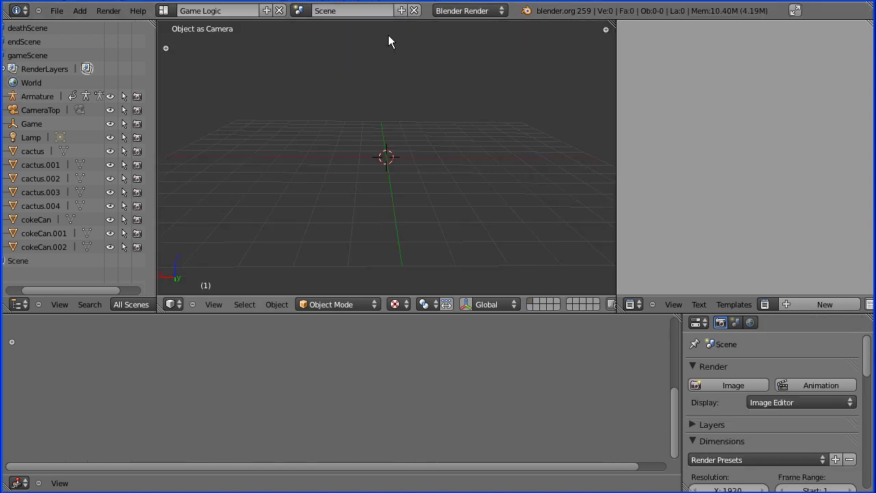
pyautogui.click(338, 11)
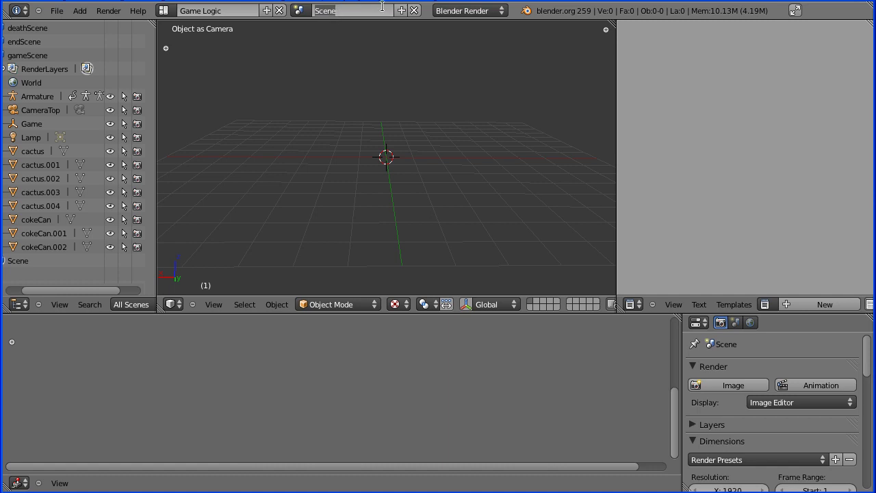
pyautogui.write('HUD')
# Confirm the HUD scene name, then add a camera and raise it high above the grid
pyautogui.press('Return')
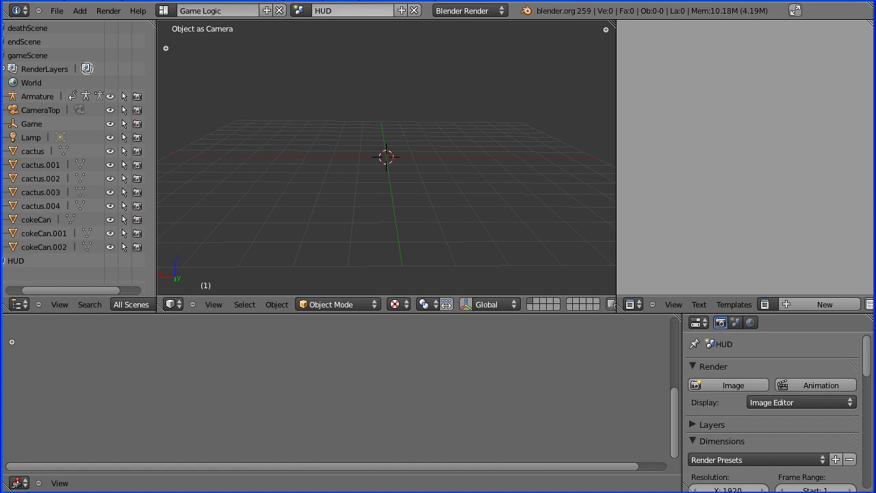
pyautogui.click(80, 11)
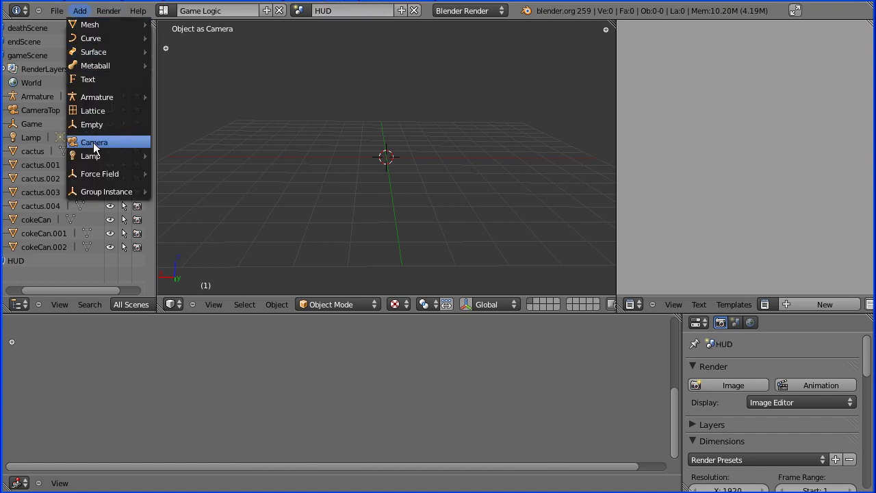
pyautogui.click(94, 142)
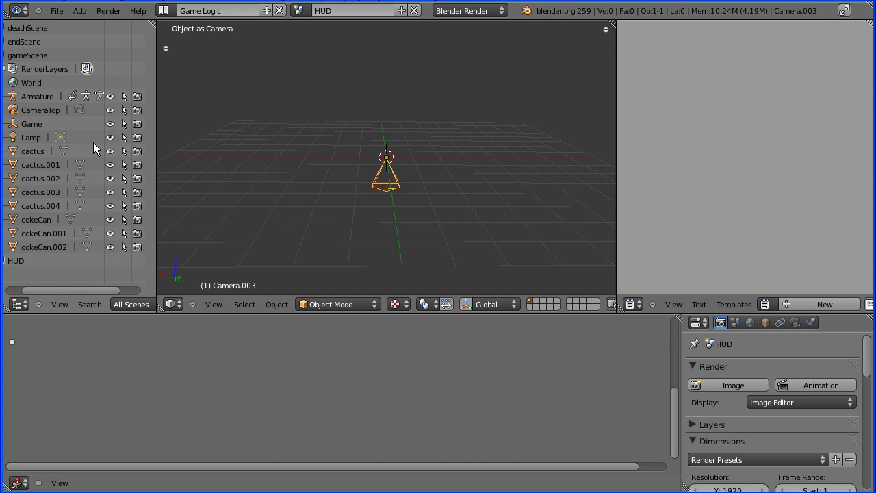
pyautogui.click(466, 304)
pyautogui.scroll(-3, 453, 230)
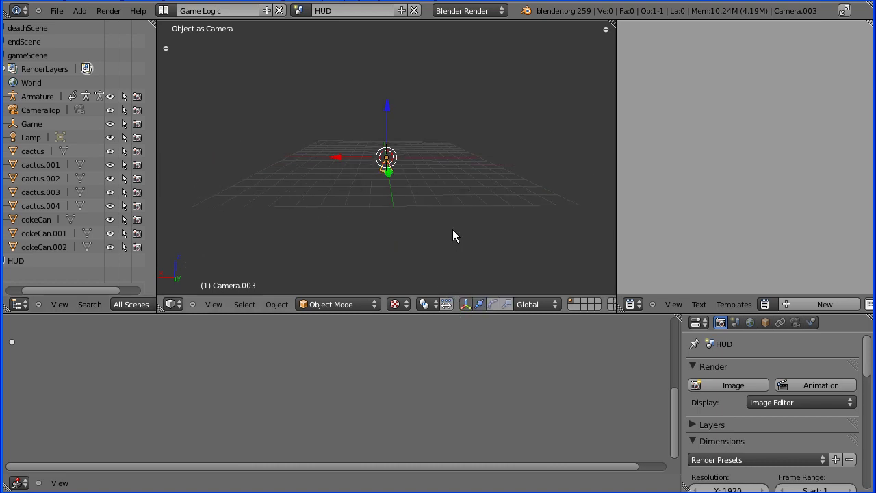
pyautogui.moveTo(388, 113); pyautogui.dragTo(388, 2)
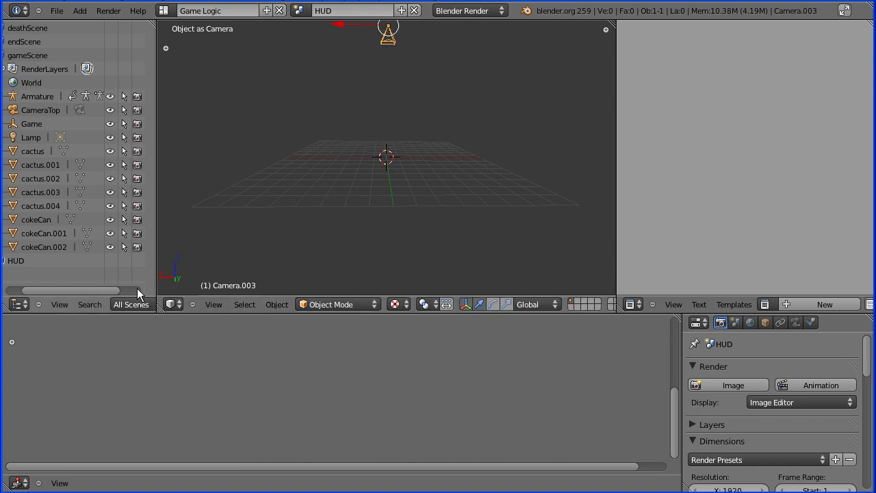
# Make the new camera the HUD scene's active camera
pyautogui.click(220, 305)
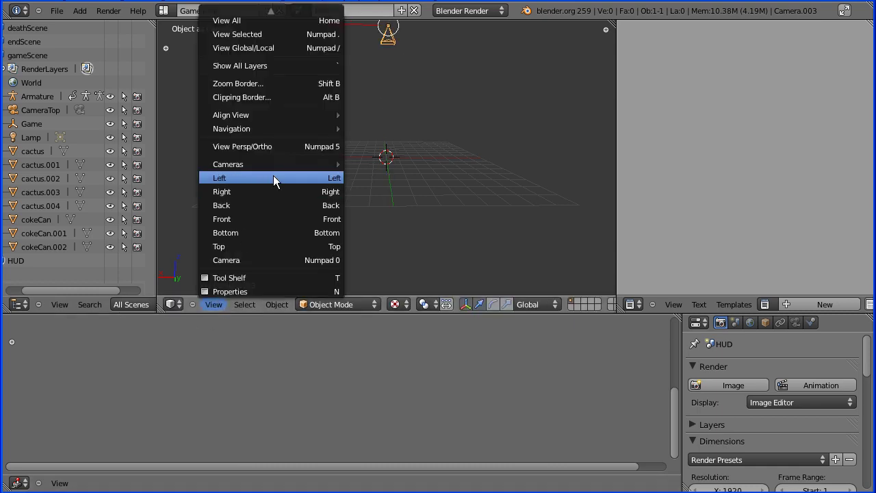
pyautogui.moveTo(277, 165)
pyautogui.click(364, 167)
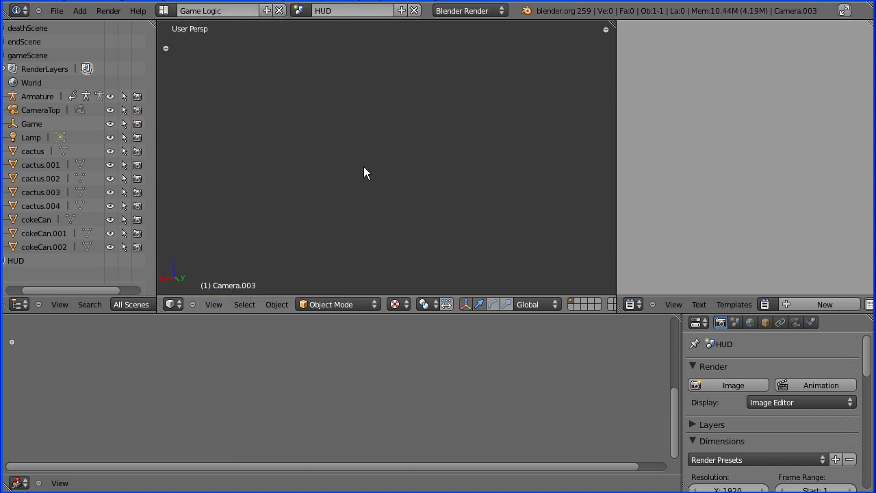
pyautogui.scroll(5, 329, 217)
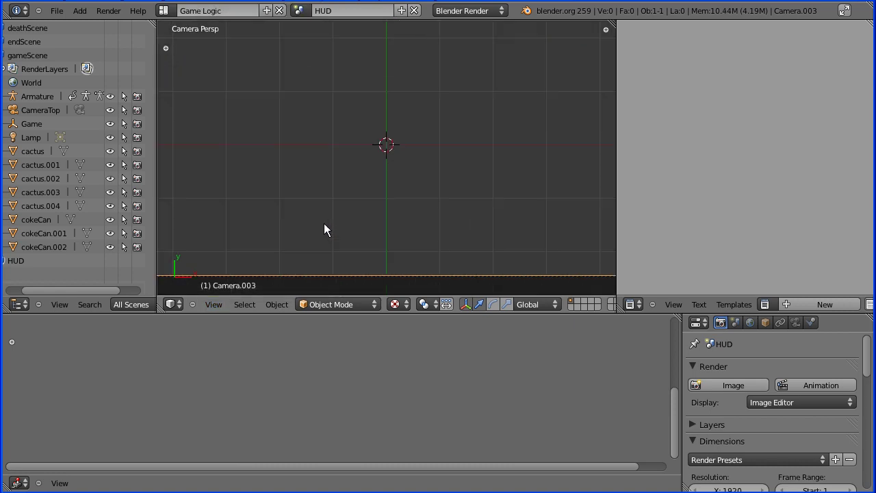
pyautogui.scroll(-2, 324, 223)
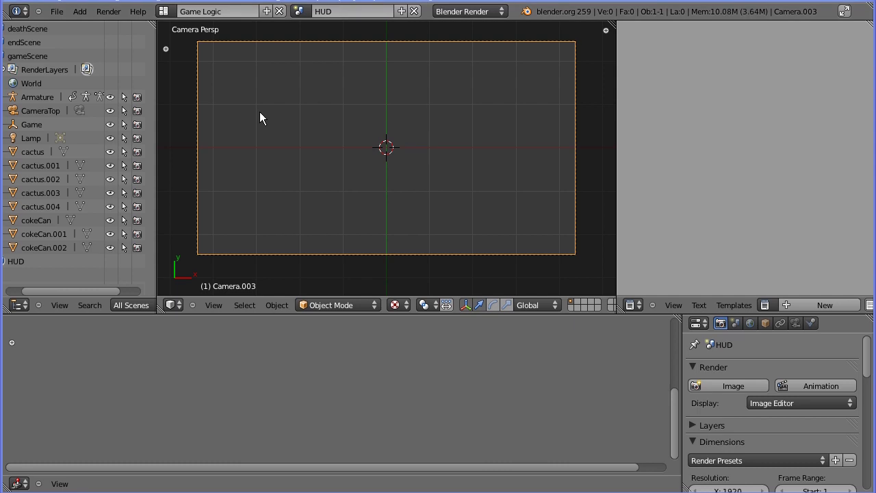
# Add a text object and replace its default word with SCORE:
pyautogui.click(80, 11)
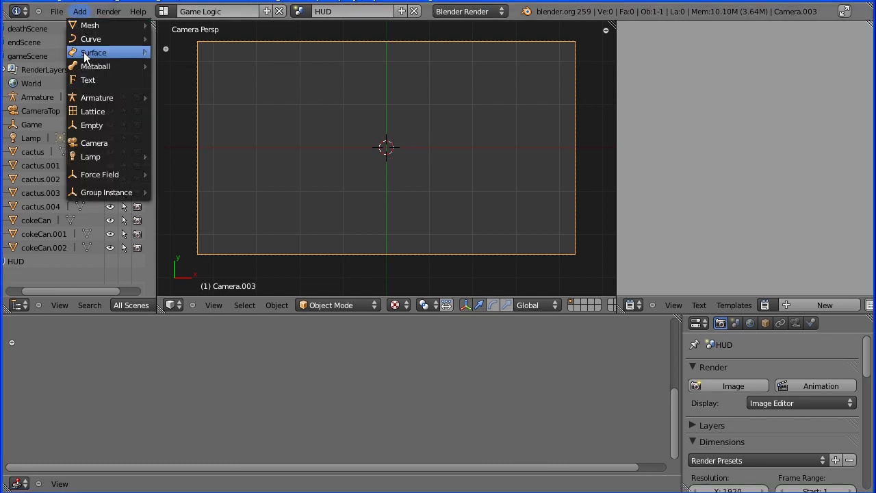
pyautogui.click(102, 81)
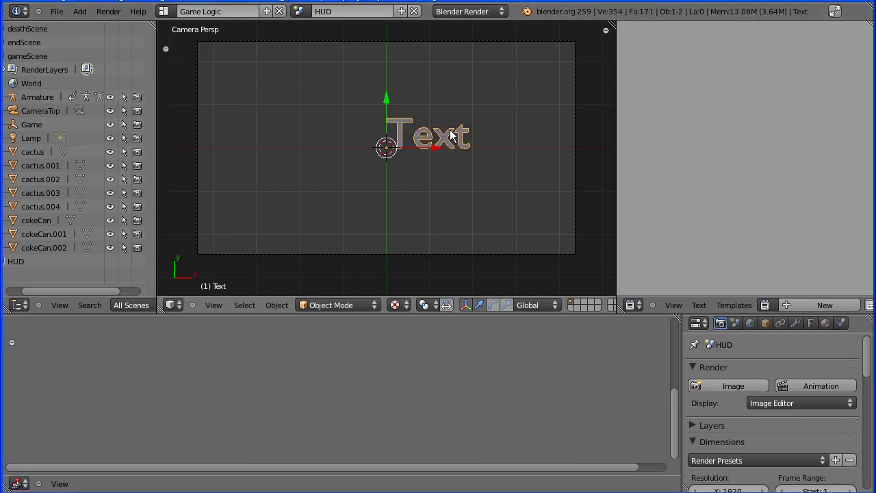
pyautogui.click(340, 303)
pyautogui.click(333, 276)
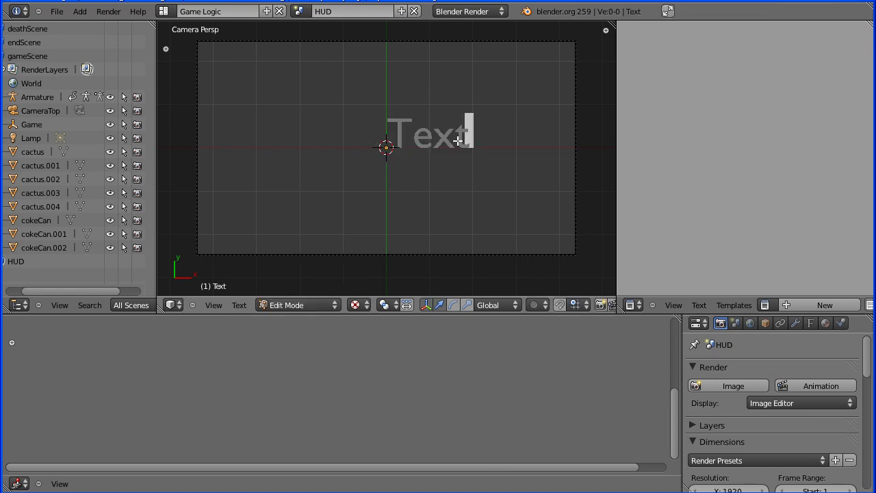
pyautogui.press('BackSpace')
pyautogui.press('BackSpace')
pyautogui.press('BackSpace')
pyautogui.press('BackSpace')
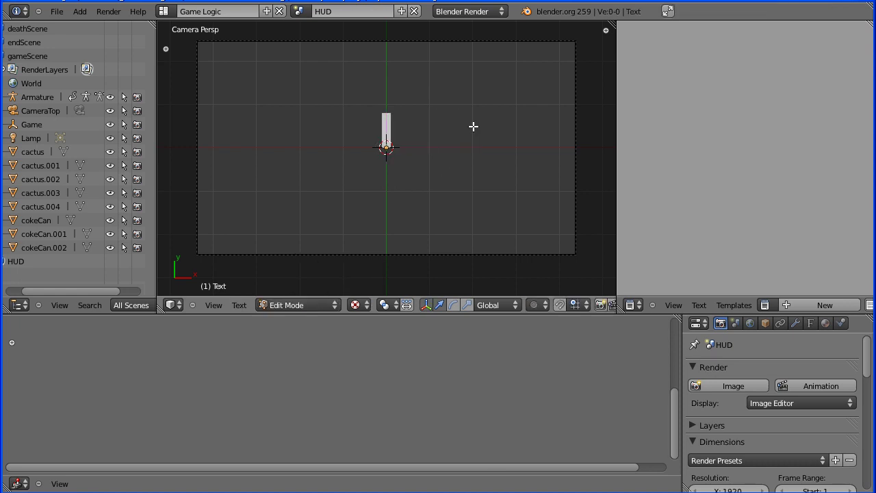
pyautogui.write('SCO')
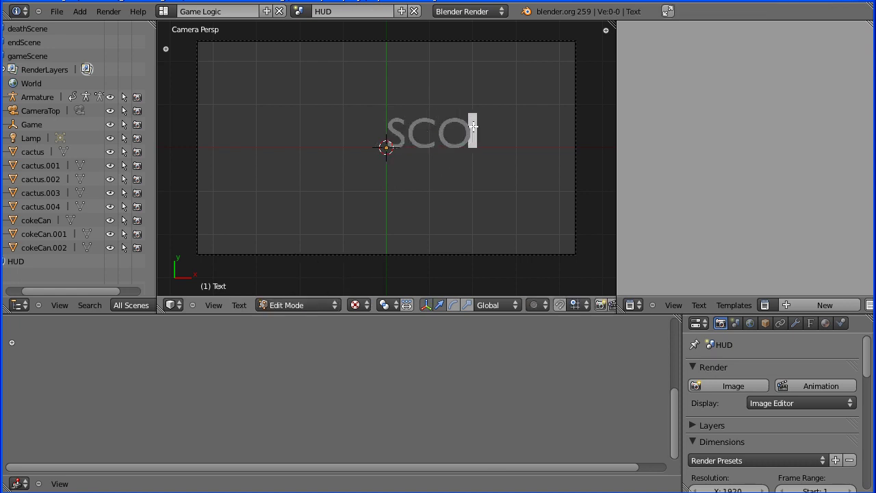
pyautogui.write('RE:')
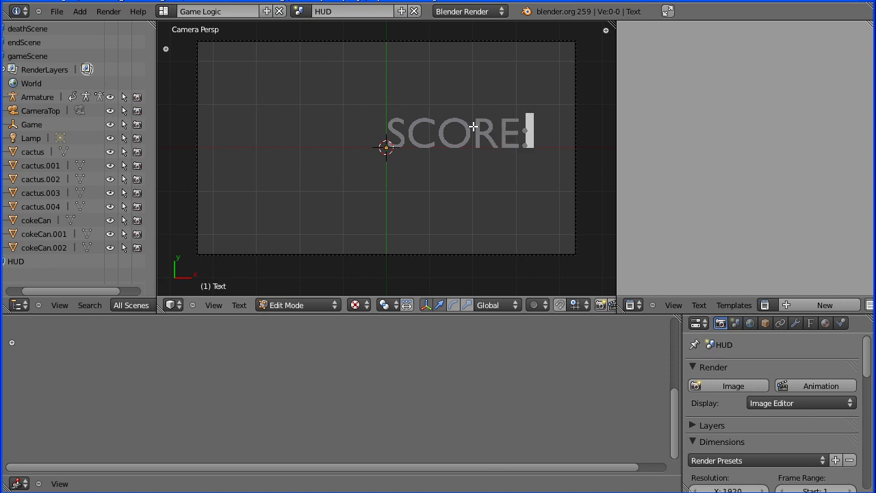
# Return to Object Mode and scale the SCORE: text down
pyautogui.click(306, 305)
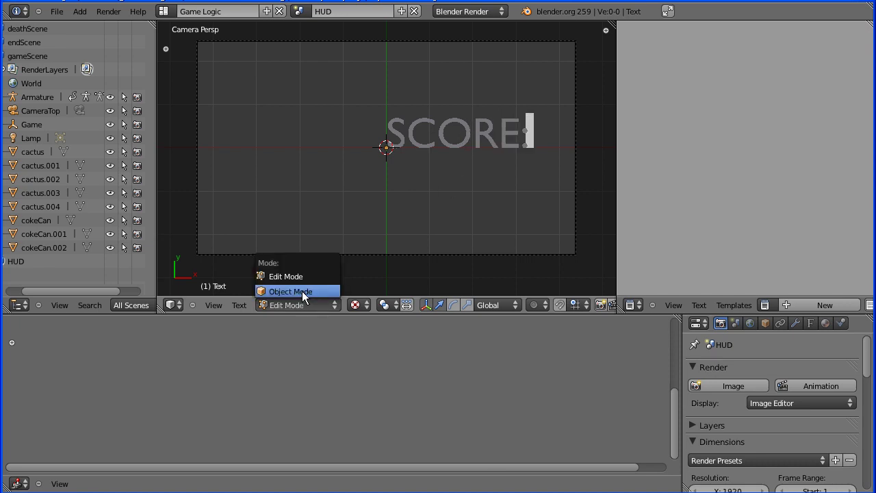
pyautogui.click(309, 290)
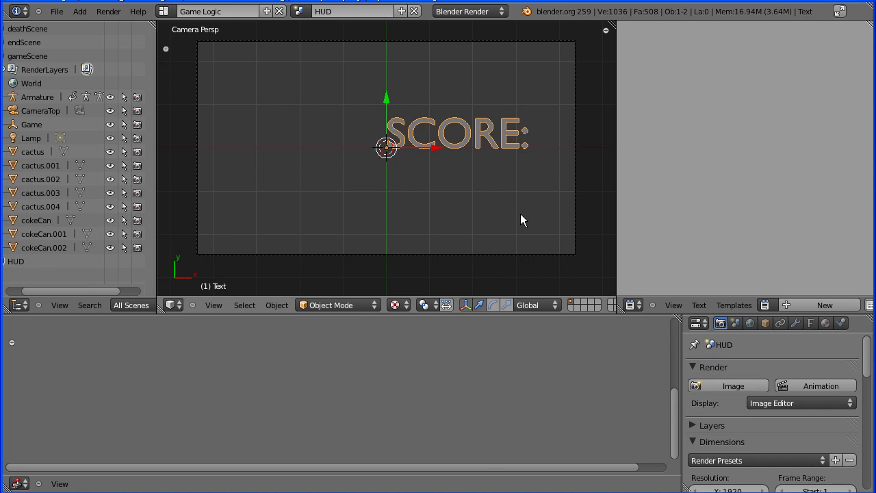
pyautogui.press('s')
pyautogui.click(472, 184)
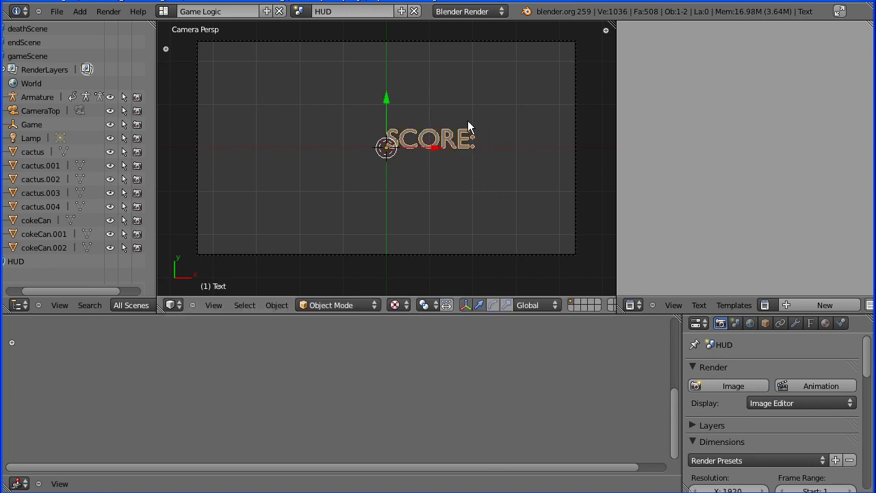
# Place SCORE: at the frame's bottom-left and duplicate it above and to the right
pyautogui.press('g')
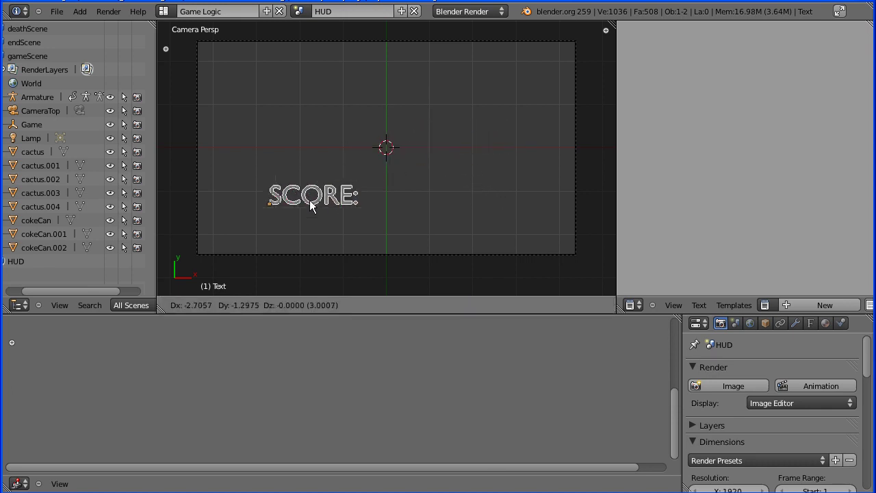
pyautogui.click(256, 244)
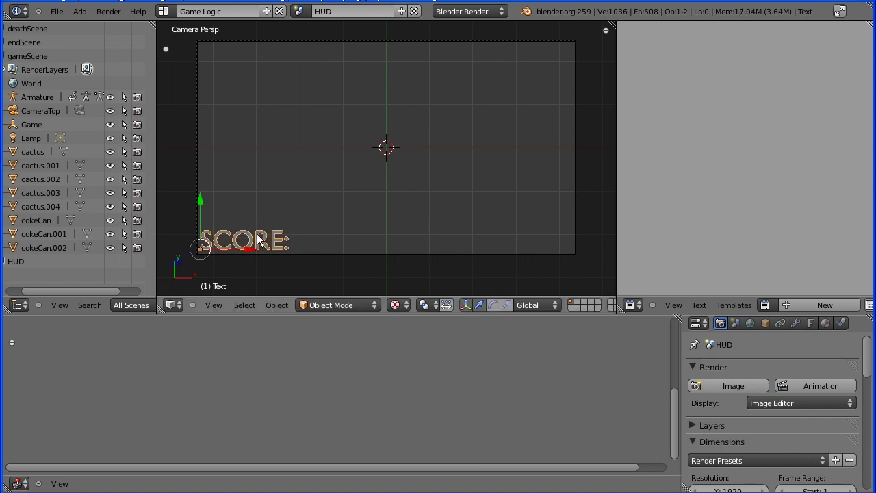
pyautogui.hotkey('shift', 'd')
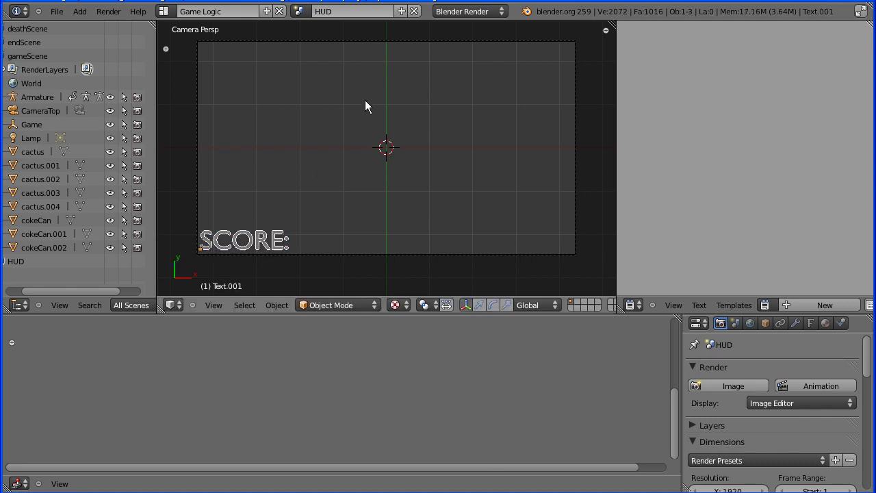
pyautogui.click(452, 47)
# Change the copied label's text from SCORE: to HEALTH:
pyautogui.click(340, 306)
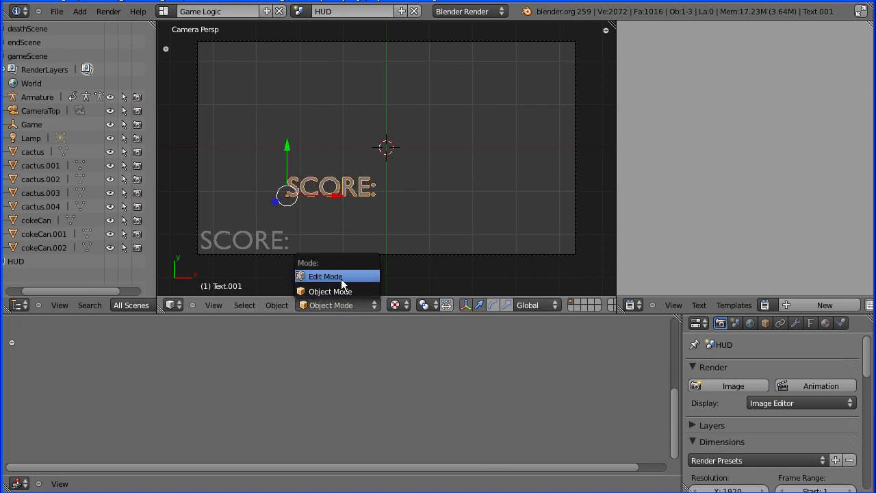
pyautogui.click(334, 277)
pyautogui.press('Left')
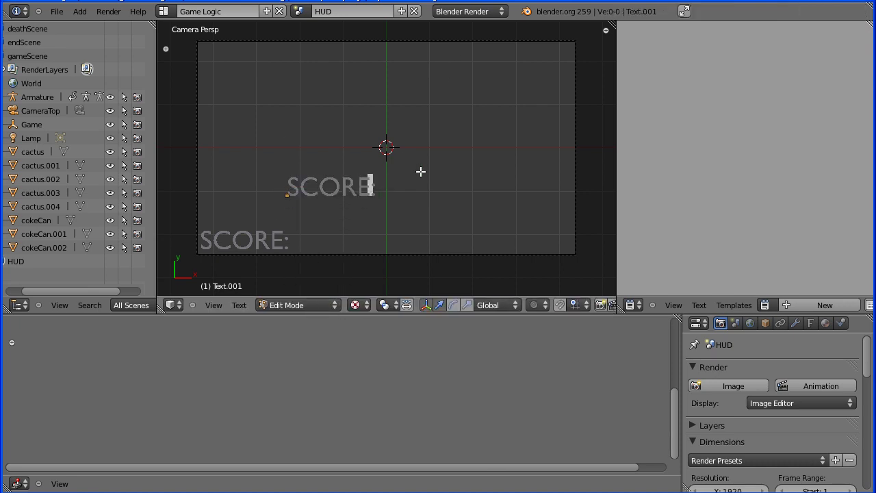
pyautogui.press('BackSpace')
pyautogui.press('BackSpace')
pyautogui.press('BackSpace')
pyautogui.press('BackSpace')
pyautogui.press('BackSpace')
pyautogui.press('BackSpace')
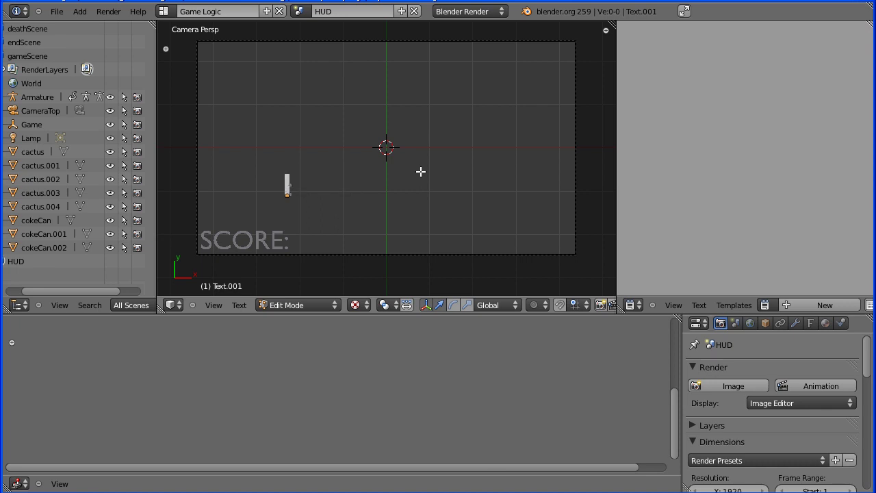
pyautogui.write('HEALTH')
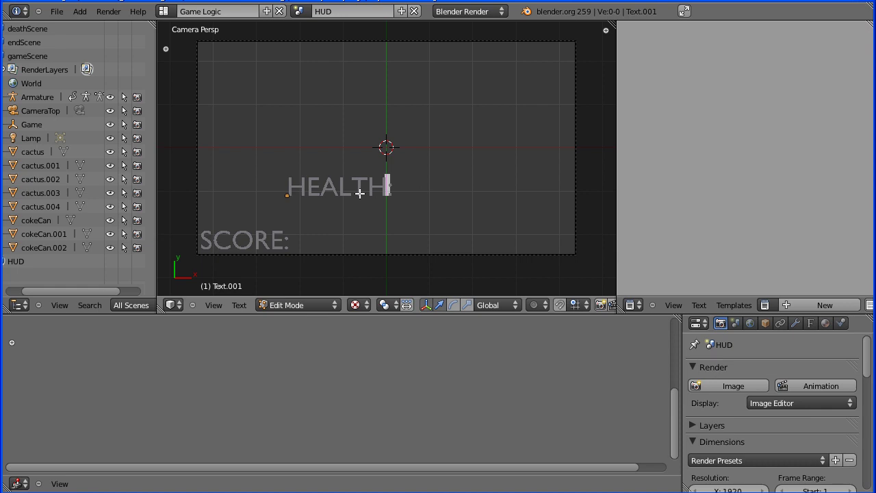
pyautogui.click(309, 305)
pyautogui.click(309, 287)
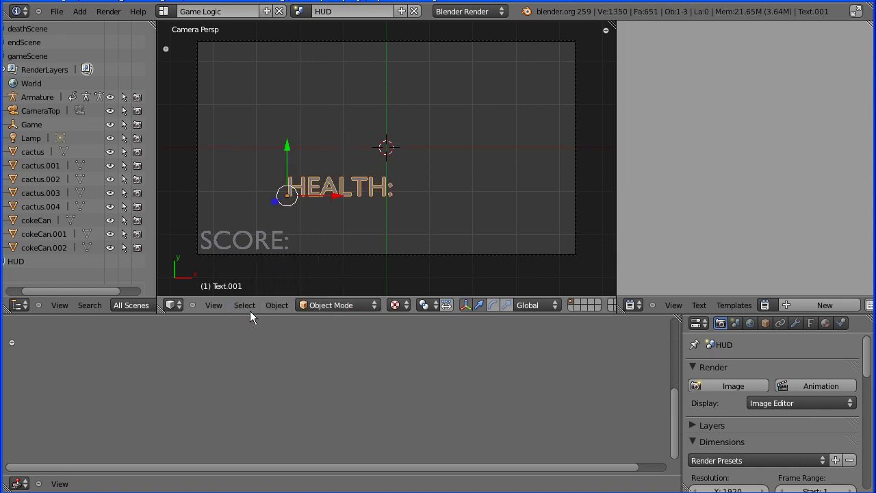
# Convert HEALTH: and then SCORE: to meshes with Convert to Mesh from Curve/Meta/Surf/Text
pyautogui.click(284, 306)
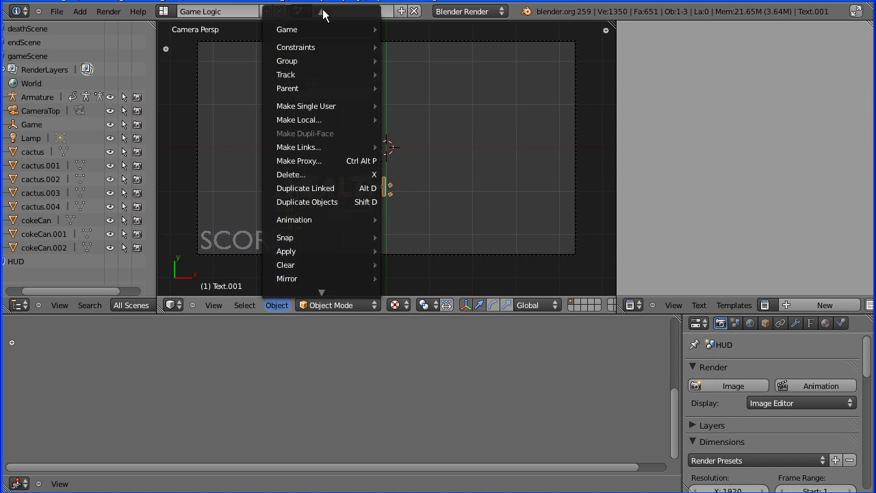
pyautogui.moveTo(322, 24)
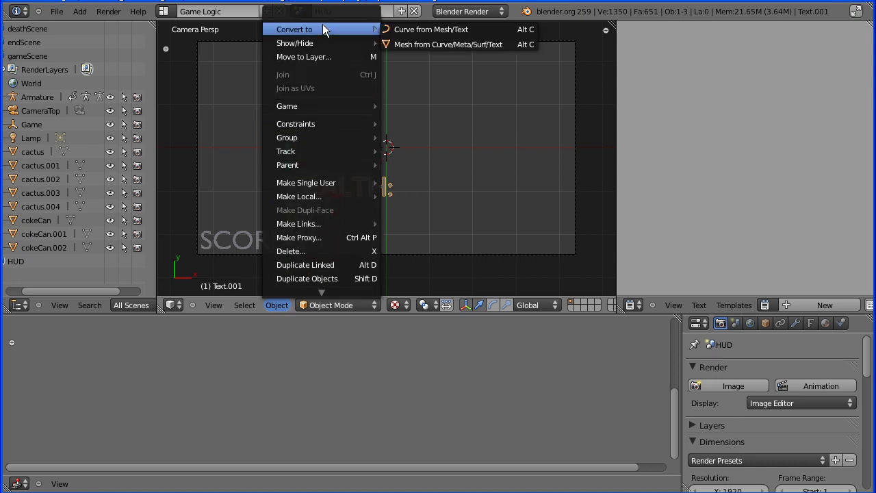
pyautogui.click(430, 38)
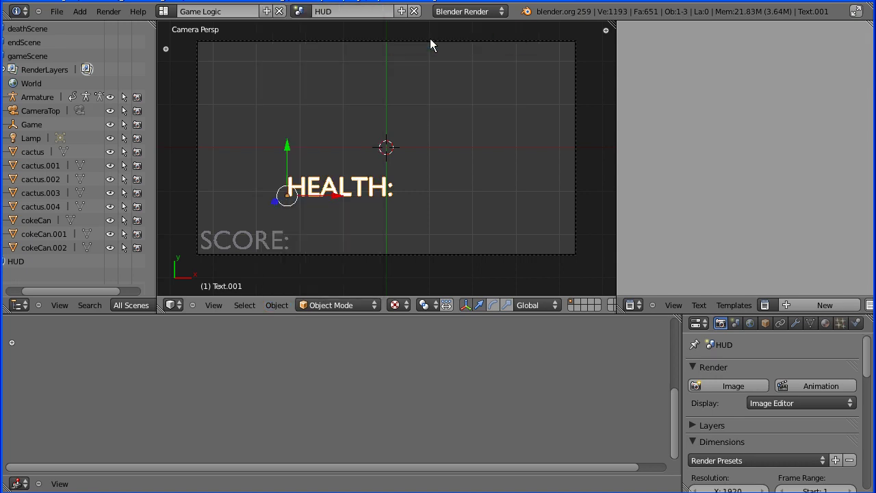
pyautogui.rightClick(243, 241)
pyautogui.click(284, 308)
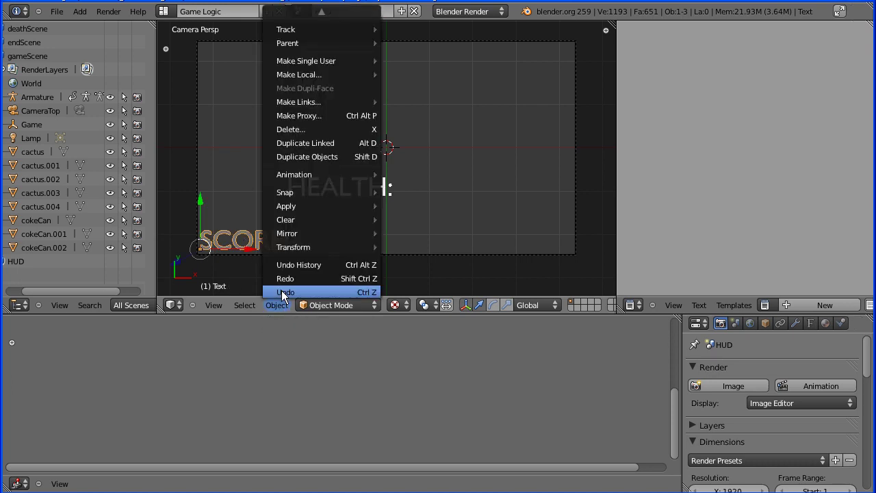
pyautogui.moveTo(319, 30)
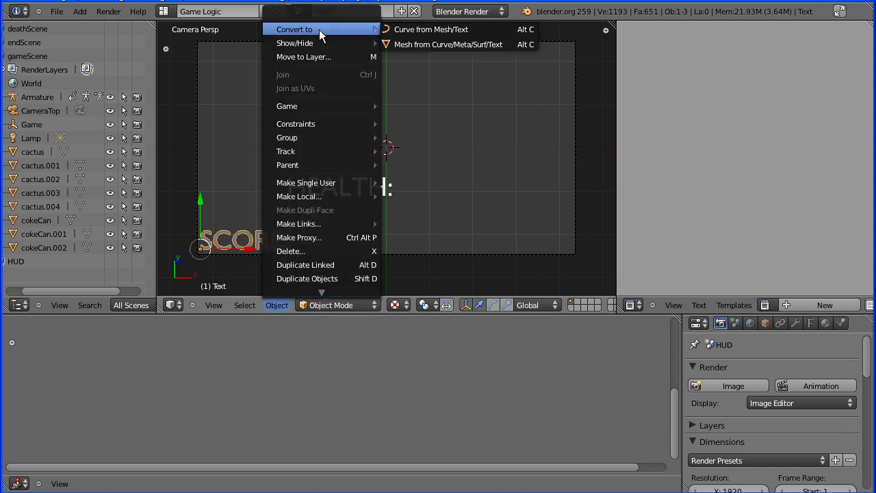
pyautogui.click(418, 49)
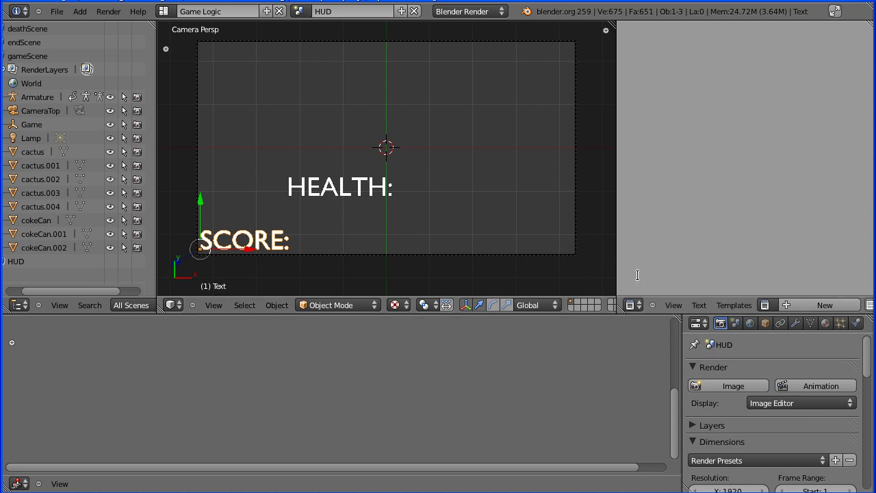
# Assign the existing alumin material to the SCORE: mesh
pyautogui.click(826, 323)
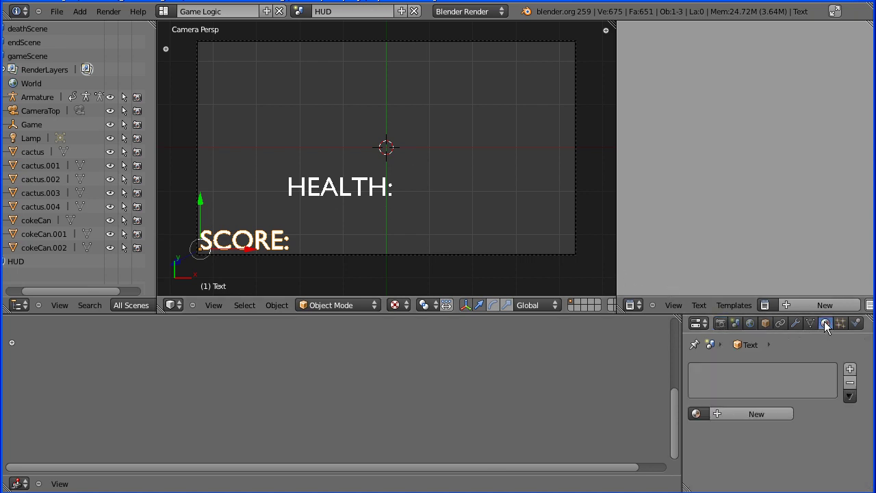
pyautogui.click(695, 414)
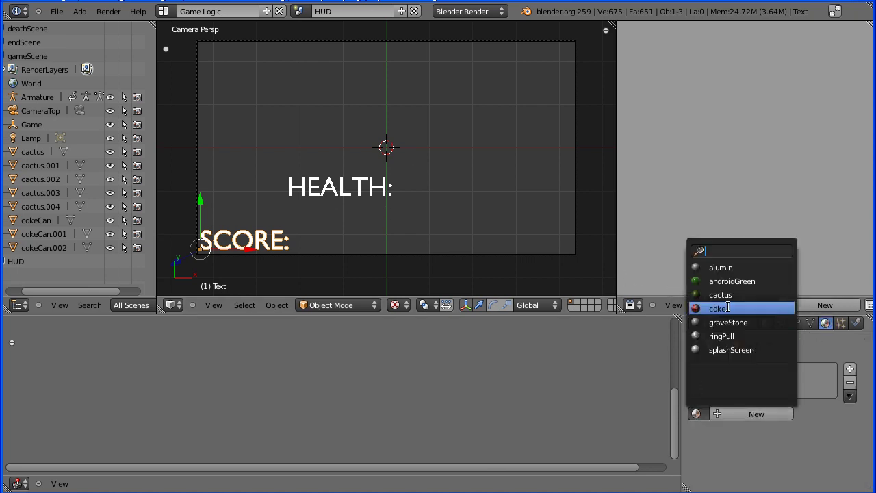
pyautogui.click(730, 267)
# Give HEALTH: the alumin material and move it to the frame's lower right
pyautogui.rightClick(319, 191)
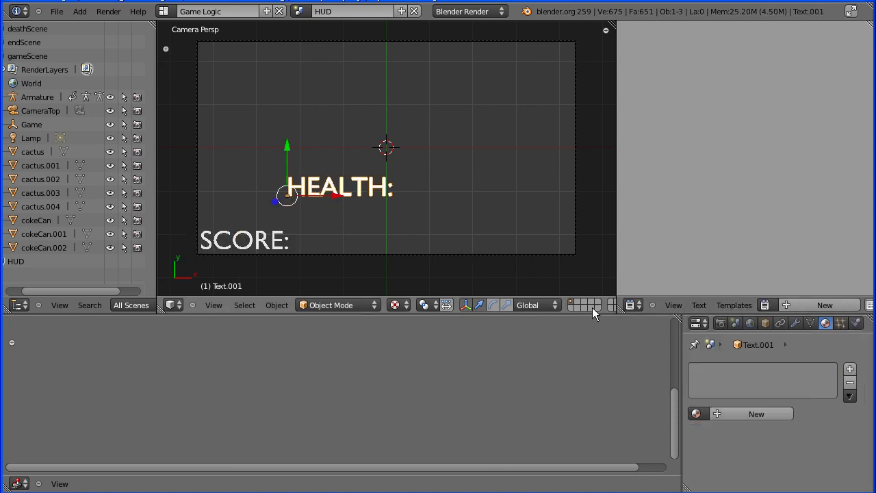
pyautogui.click(697, 412)
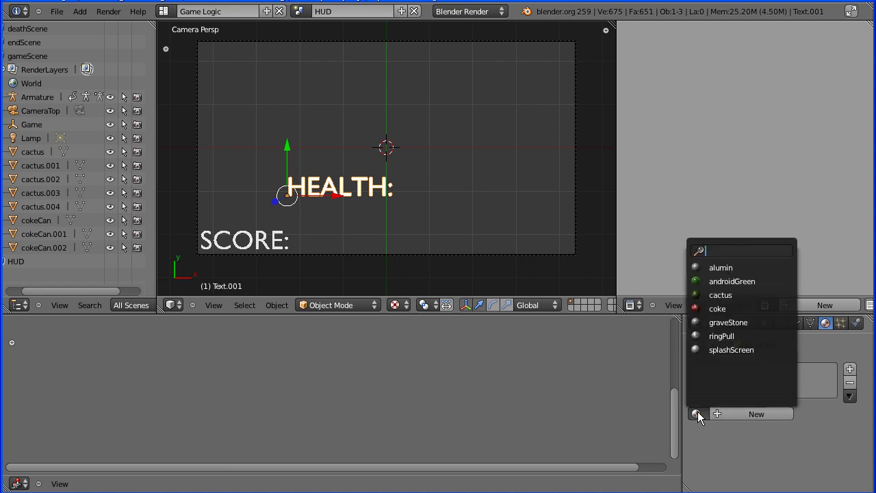
pyautogui.click(721, 267)
pyautogui.press('g')
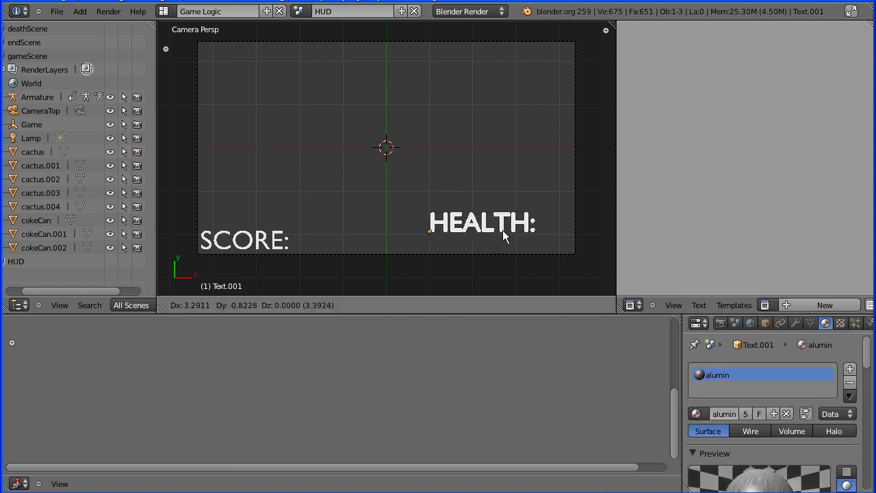
pyautogui.click(499, 245)
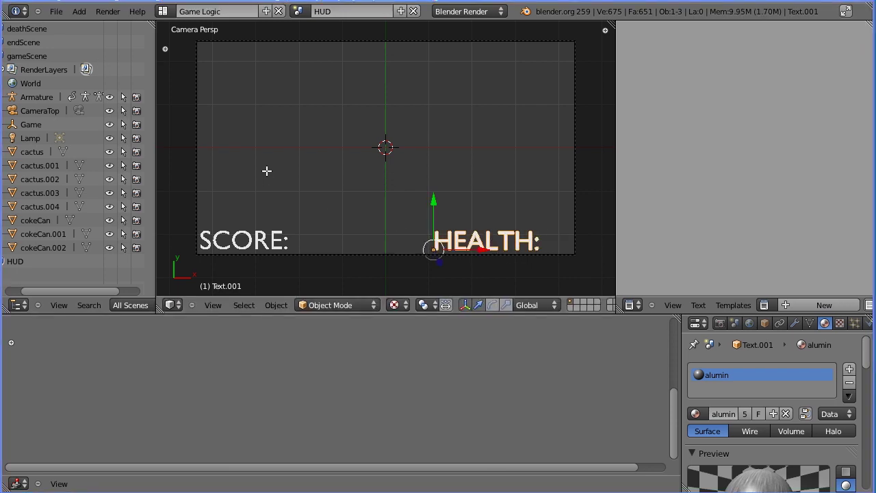
# Switch to the Default four-view layout and show the HUD scene
pyautogui.click(164, 12)
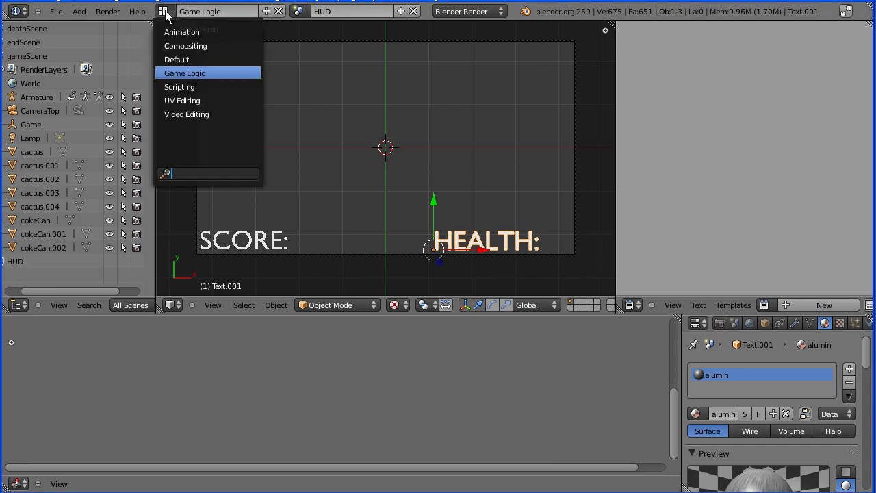
pyautogui.click(176, 59)
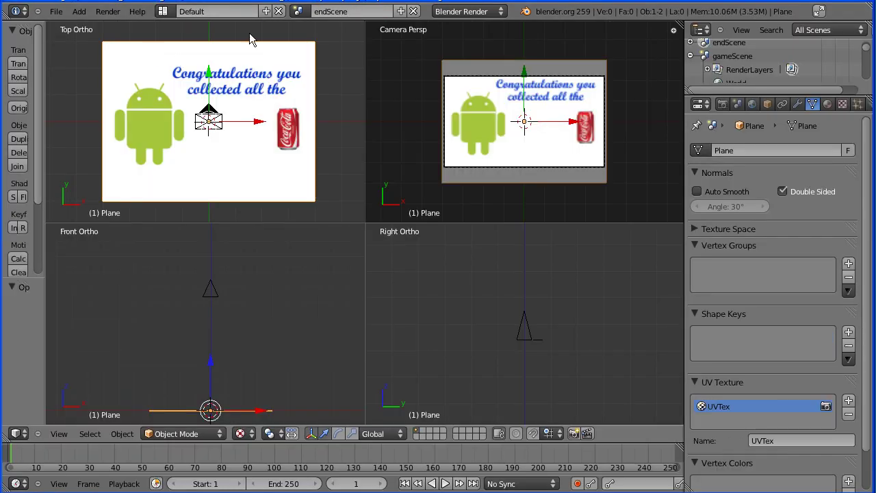
pyautogui.click(298, 12)
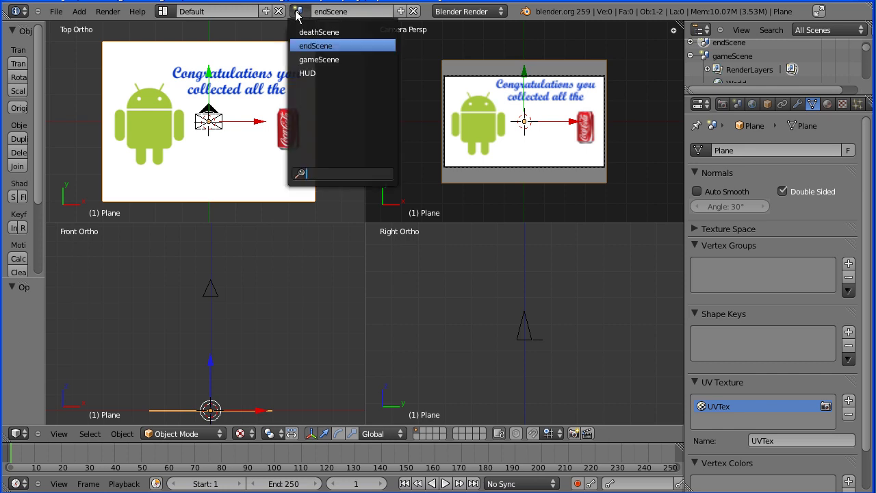
pyautogui.click(327, 73)
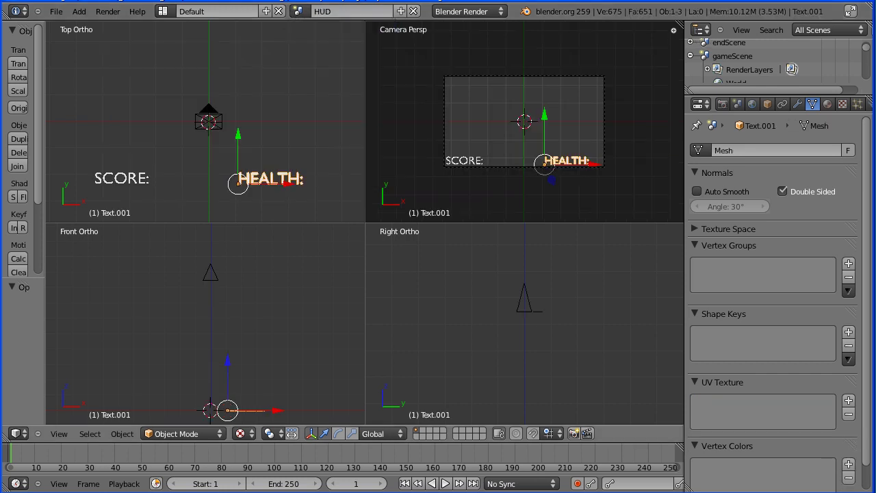
# Add a new mesh plane to the HUD scene
pyautogui.click(79, 12)
pyautogui.moveTo(92, 24)
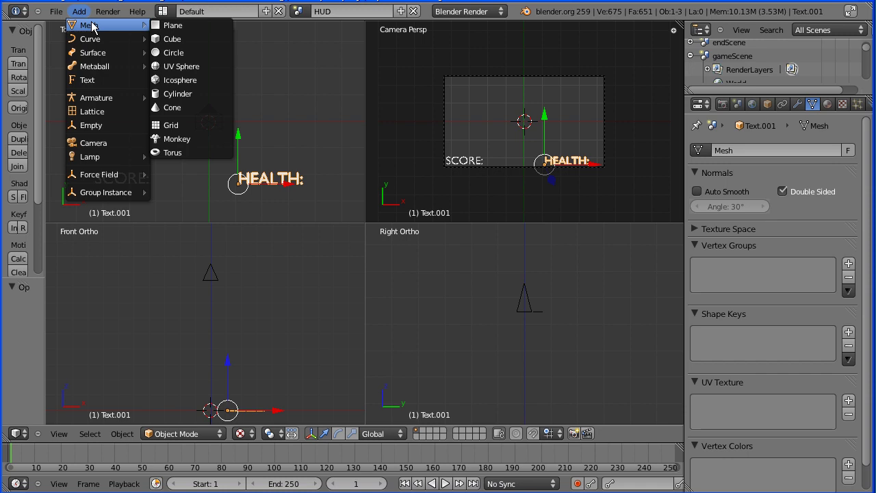
pyautogui.click(228, 27)
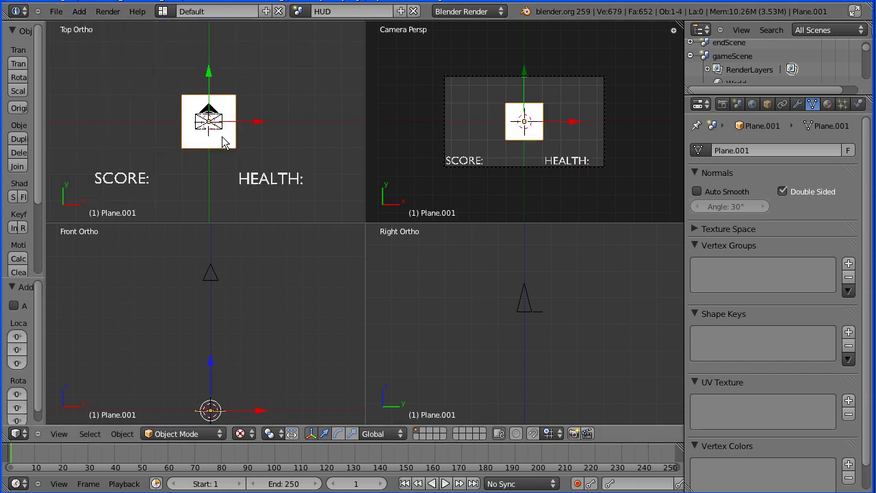
# Move the plane just right of SCORE: and split off a UV/Image Editor area on the right
pyautogui.press('g')
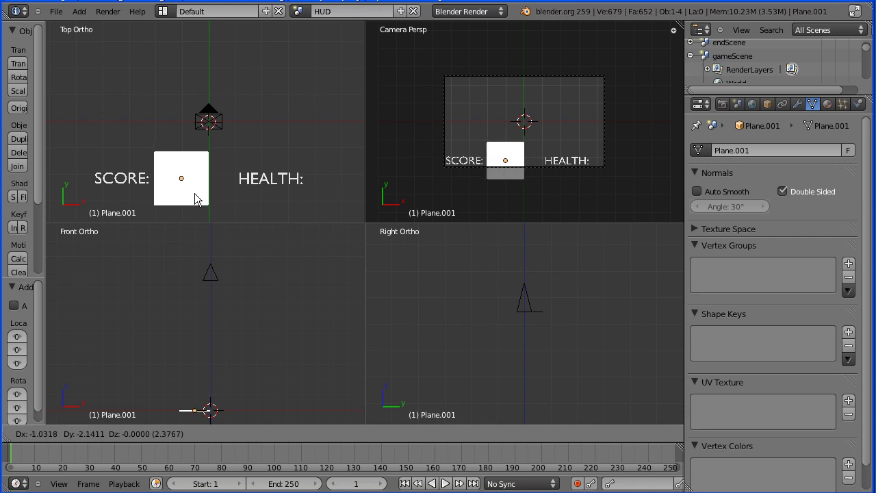
pyautogui.click(194, 199)
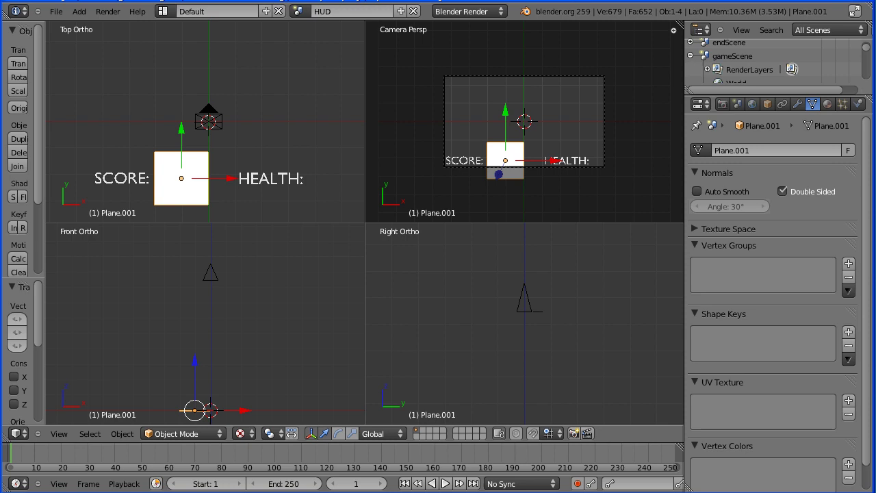
pyautogui.moveTo(679, 25); pyautogui.dragTo(350, 24)
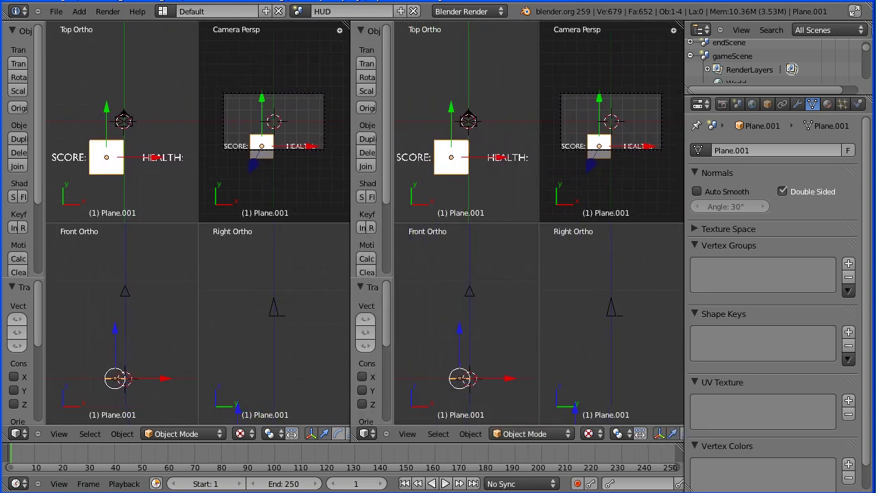
pyautogui.click(367, 433)
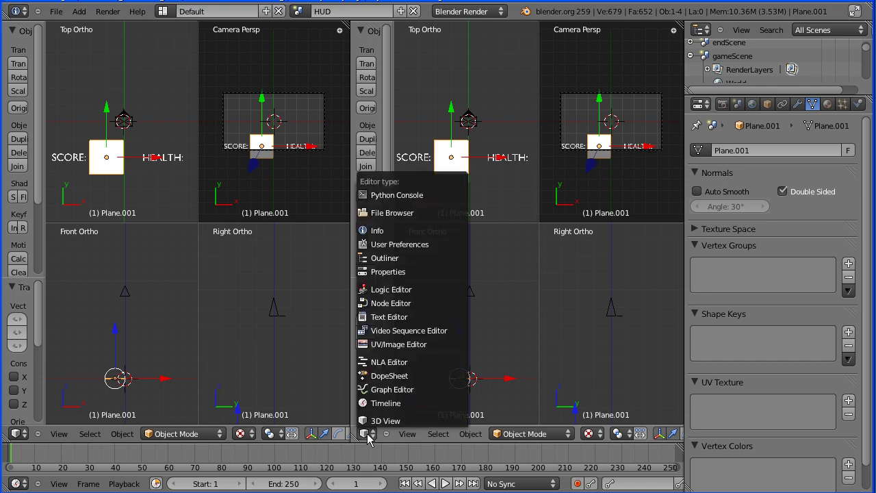
pyautogui.click(389, 343)
pyautogui.click(436, 435)
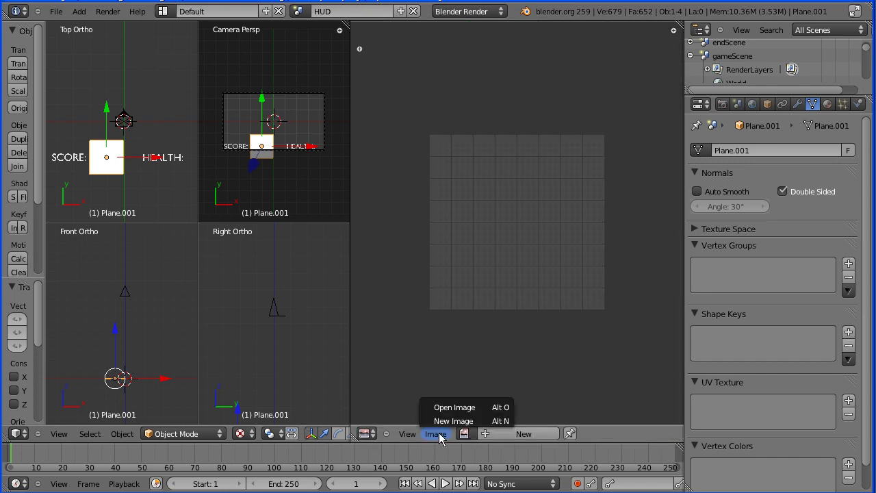
# Open ariblk.tga from the G:\blender\ folder in the image editor
pyautogui.click(493, 408)
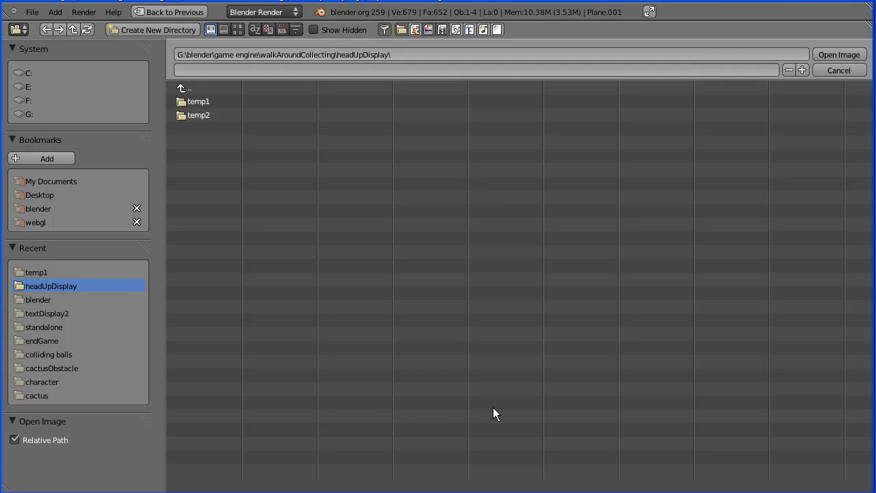
pyautogui.click(196, 90)
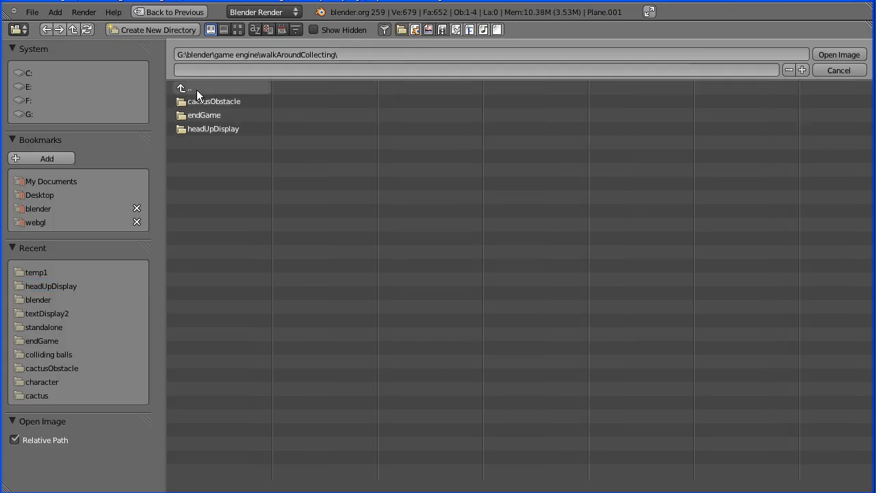
pyautogui.click(197, 89)
pyautogui.click(197, 90)
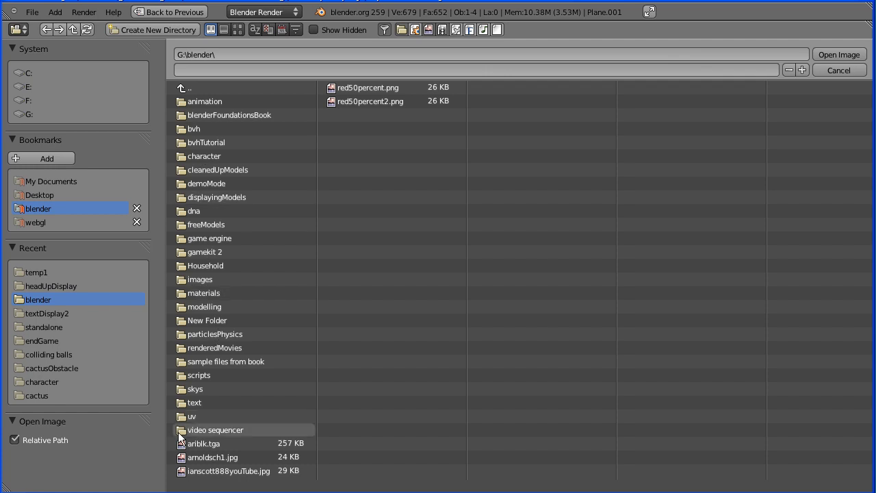
pyautogui.click(215, 446)
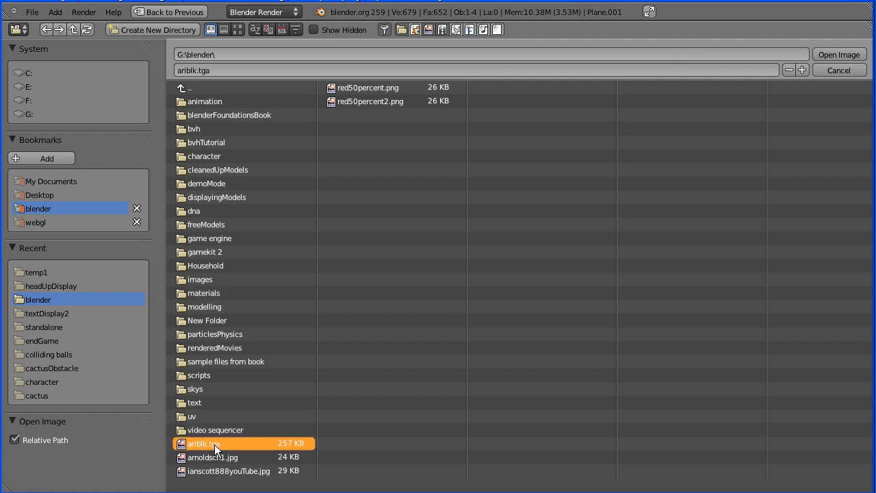
pyautogui.click(839, 54)
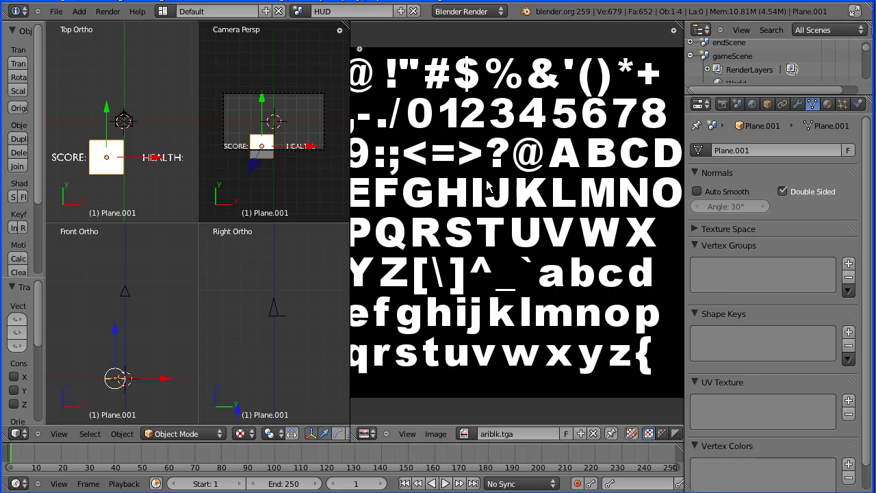
# Put Plane.001 in Edit Mode and unwrap its UVs across the whole ariblk.tga image
pyautogui.scroll(-1, 488, 186)
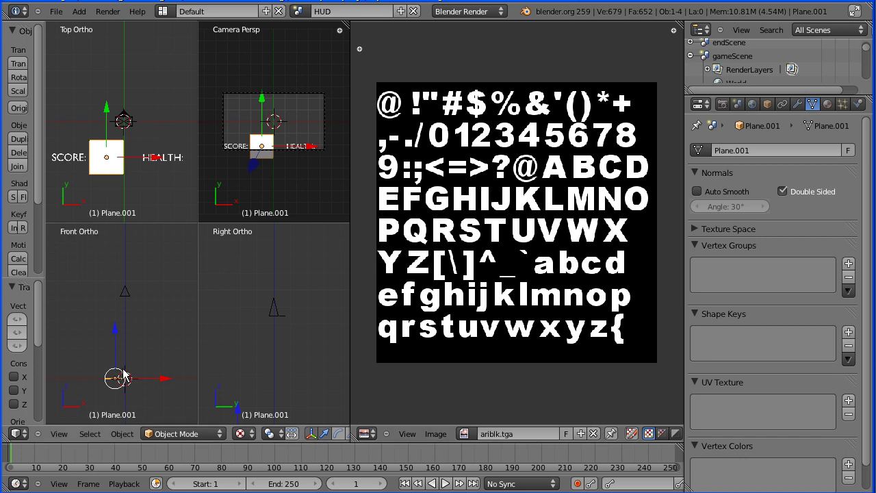
pyautogui.click(187, 433)
pyautogui.click(198, 406)
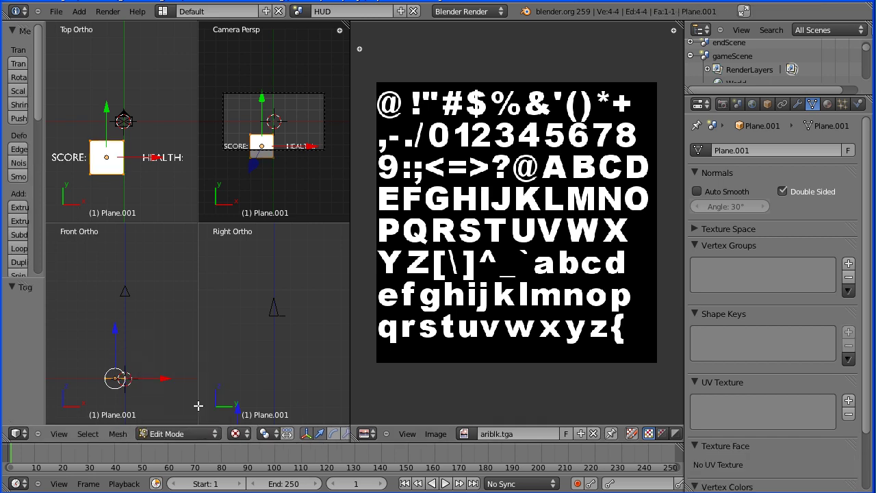
pyautogui.click(123, 434)
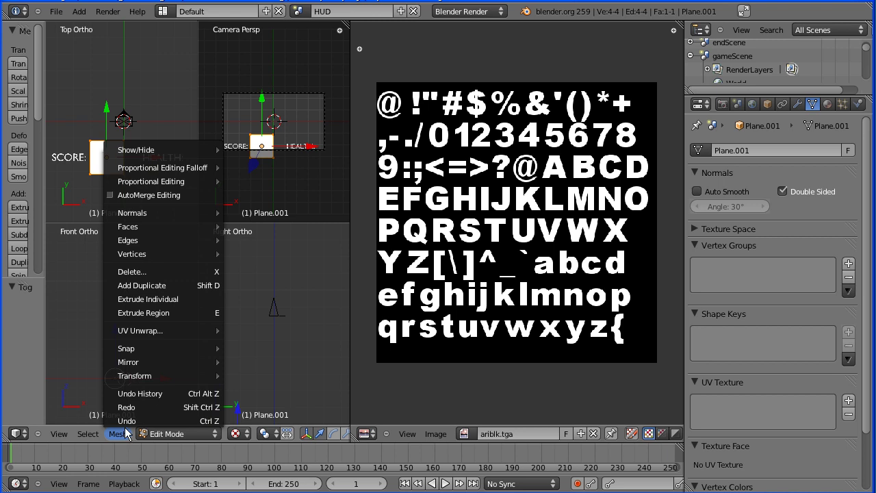
pyautogui.moveTo(156, 330)
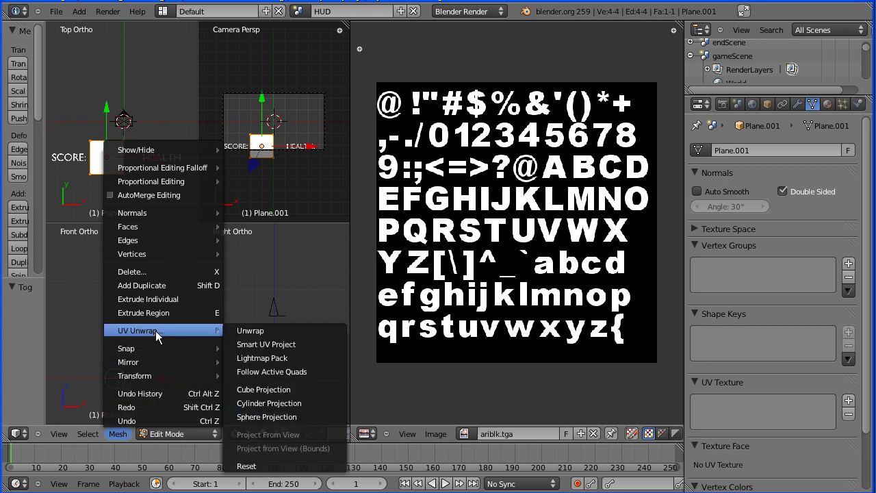
pyautogui.click(248, 332)
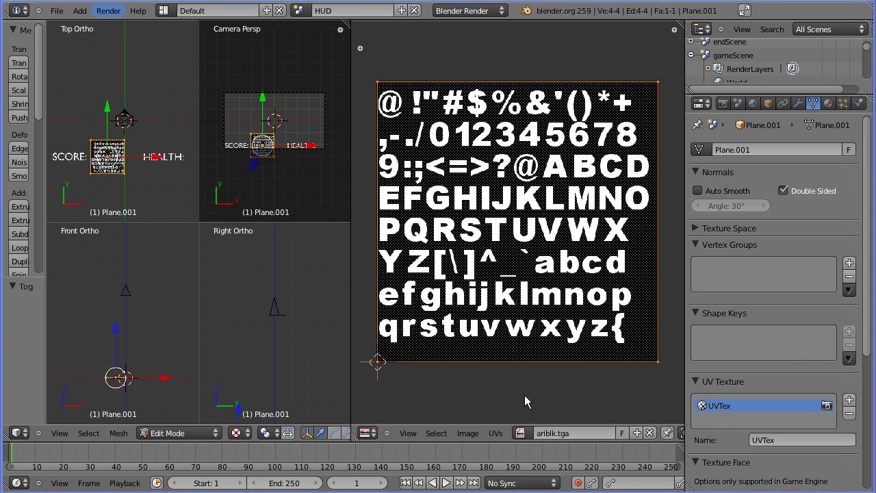
# Shrink the plane's whole UV square and move it roughly over the @ glyph
pyautogui.press('a')
pyautogui.press('a')
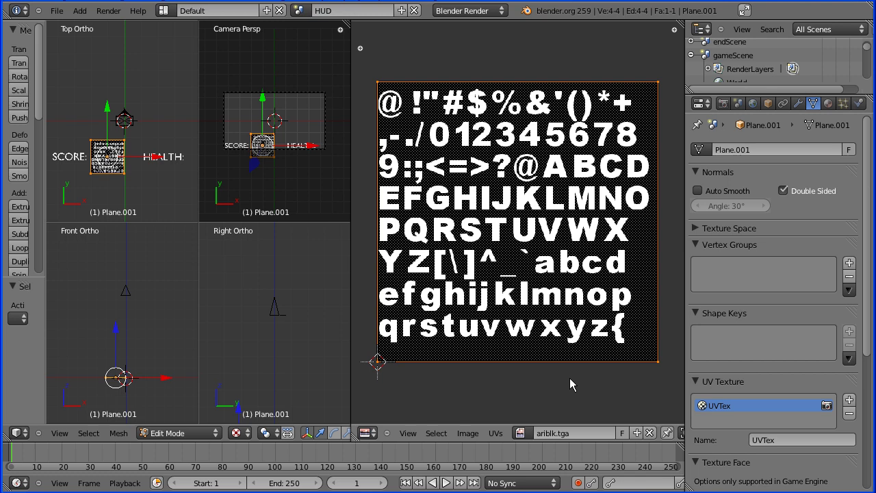
pyautogui.press('s')
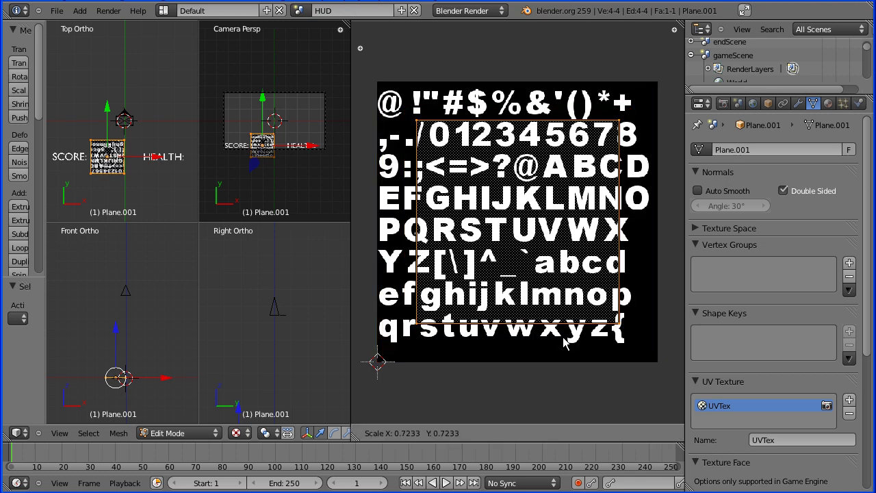
pyautogui.click(525, 252)
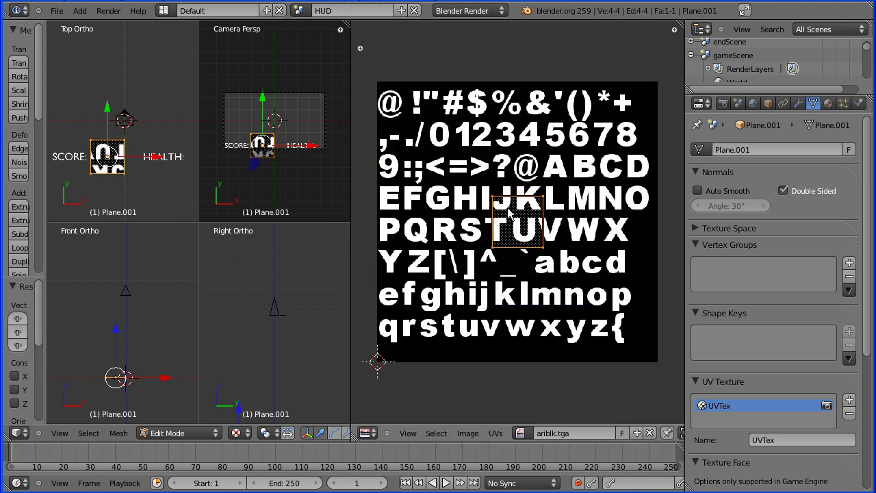
pyautogui.press('g')
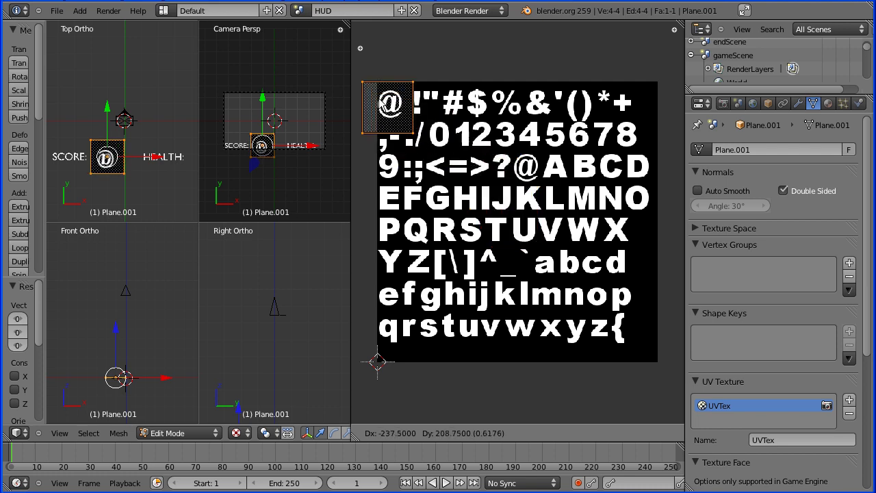
pyautogui.click(385, 102)
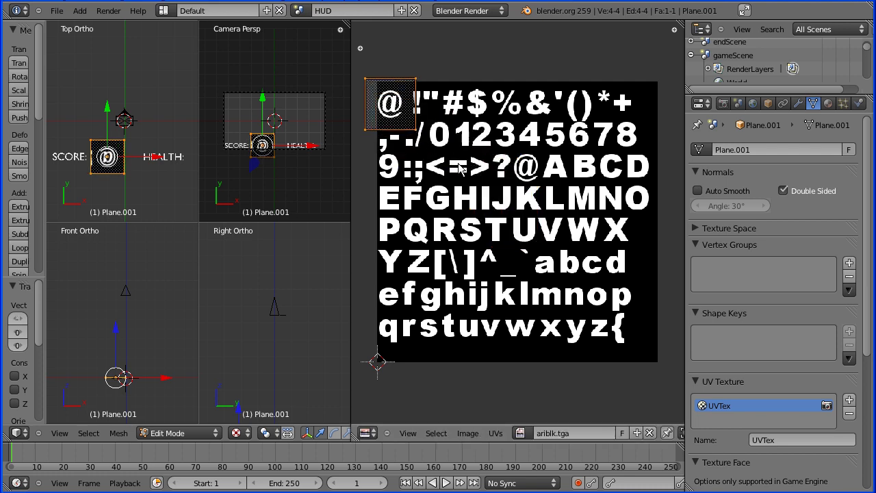
# Zoom in and tighten the UV square around @, narrowing it horizontally and shifting it left
pyautogui.moveTo(460, 170); pyautogui.dragTo(573, 281, button='middle')
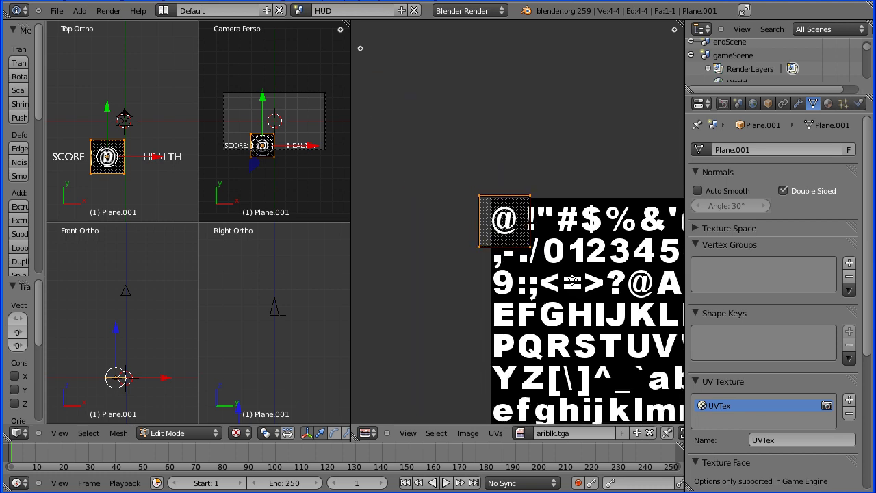
pyautogui.scroll(6, 573, 281)
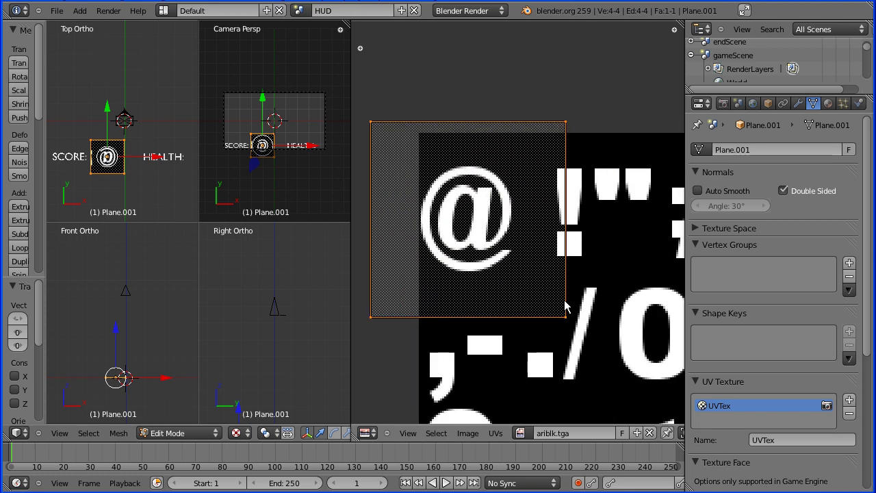
pyautogui.moveTo(512, 348); pyautogui.dragTo(542, 346, button='middle')
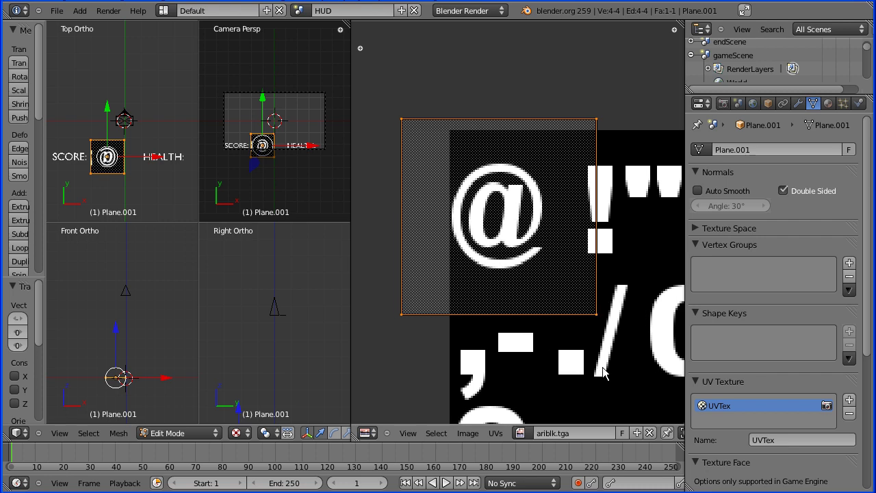
pyautogui.press('s')
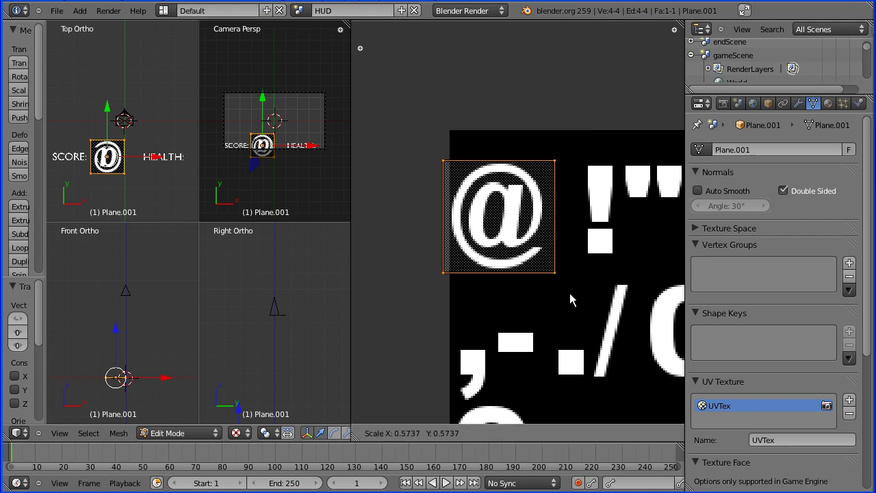
pyautogui.click(570, 295)
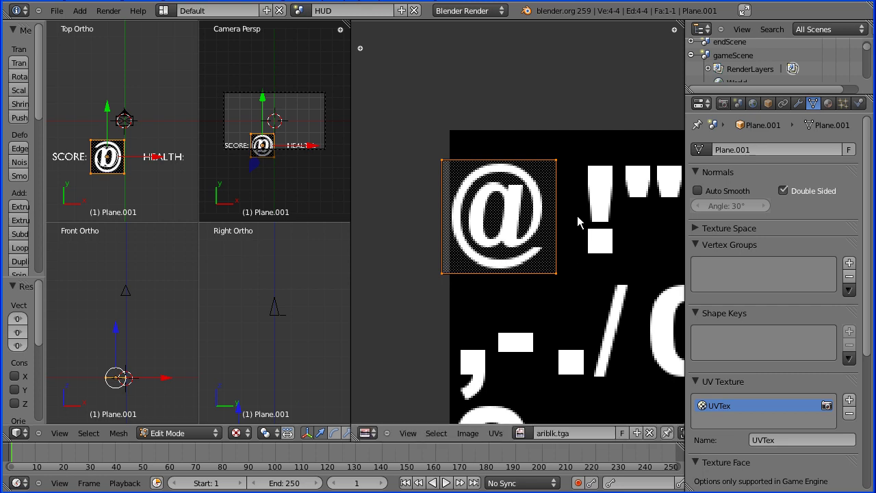
pyautogui.press('s')
pyautogui.press('x')
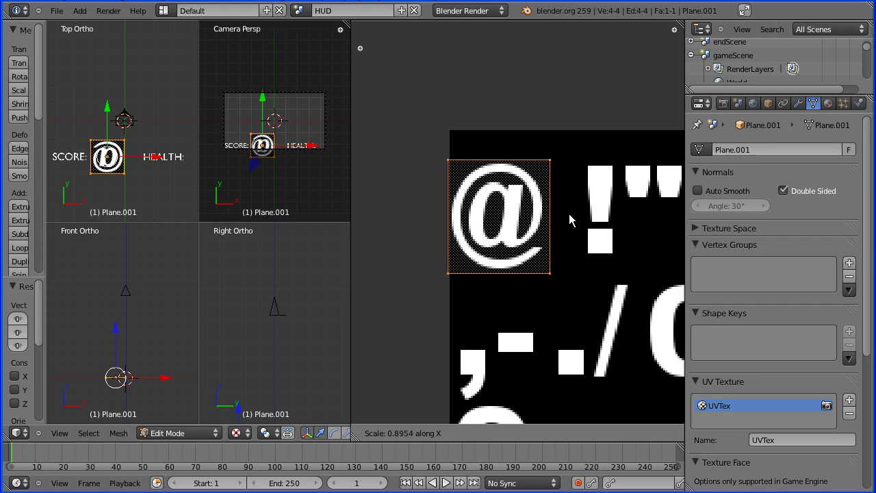
pyautogui.click(569, 213)
pyautogui.press('g')
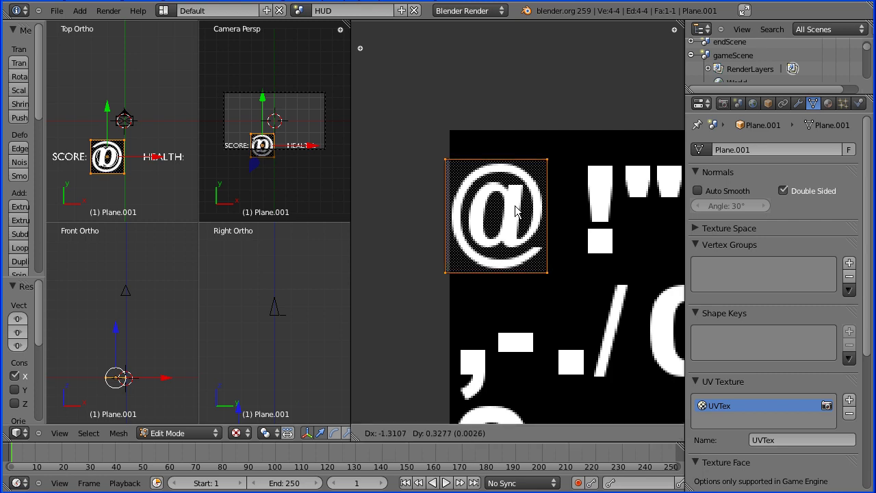
pyautogui.click(515, 211)
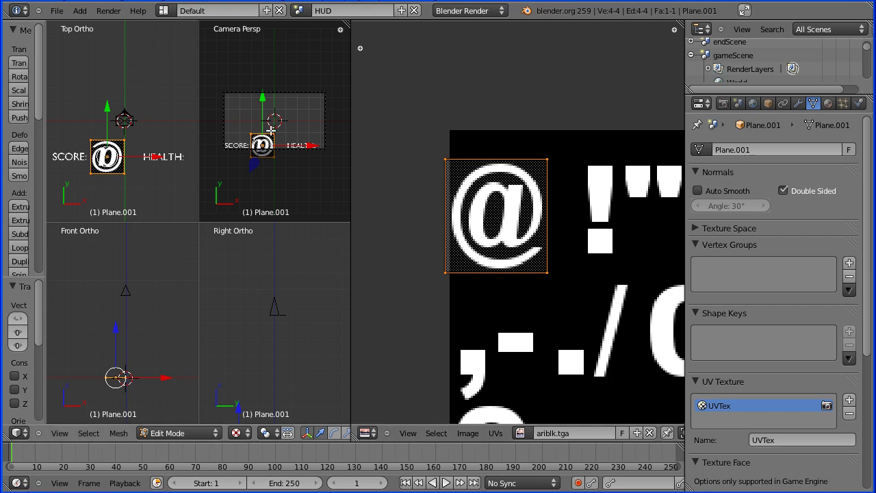
pyautogui.press('Tab')
pyautogui.press('Tab')
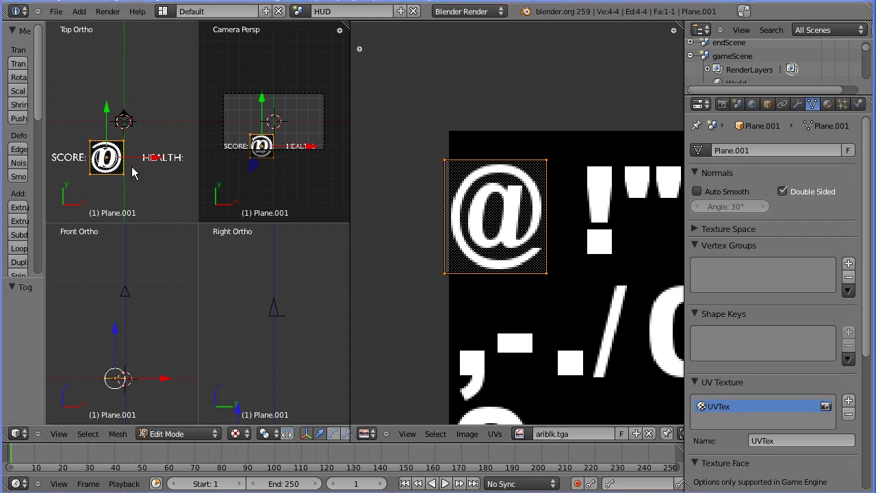
# Mirror Plane.001's UVs along the X axis and then the Y axis
pyautogui.click(496, 436)
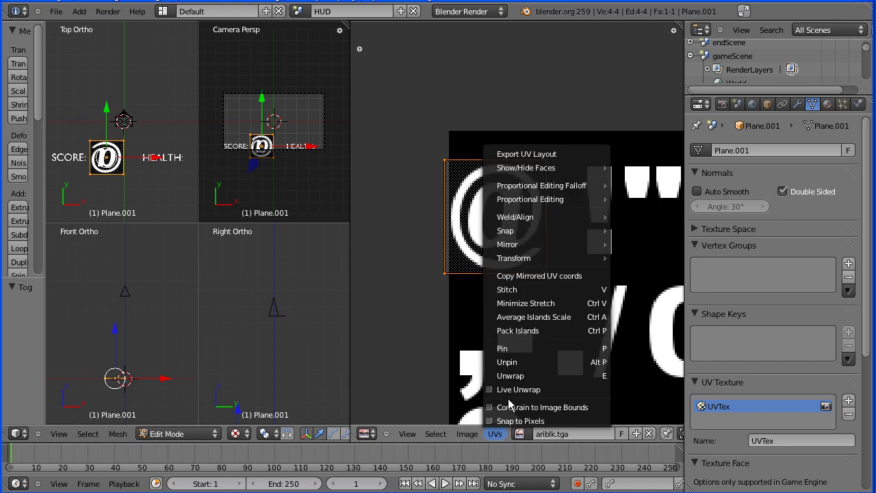
pyautogui.moveTo(566, 244)
pyautogui.click(663, 245)
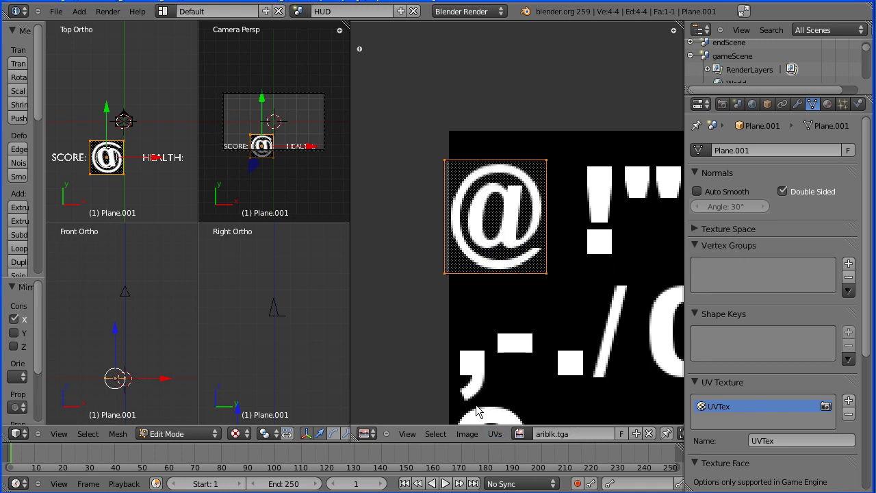
pyautogui.click(495, 434)
pyautogui.moveTo(608, 243)
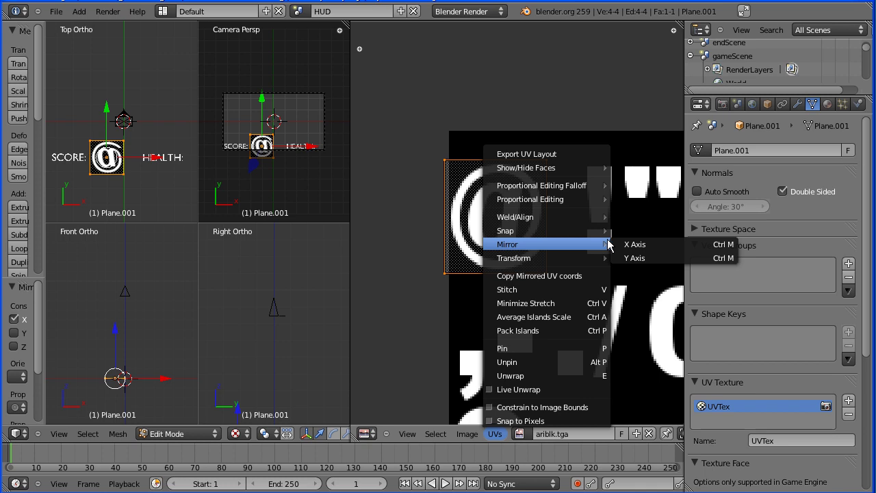
pyautogui.click(631, 257)
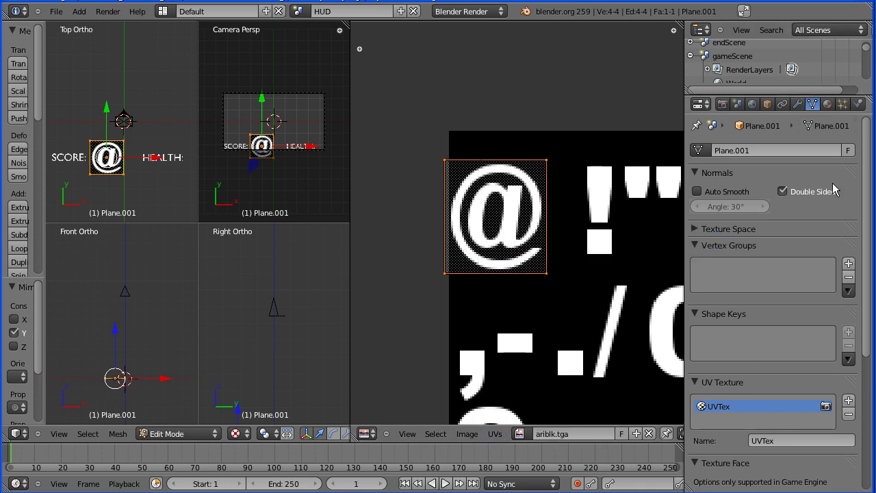
# Set Plane.001's Texture Face transparency to Alpha and show its material settings
pyautogui.scroll(-5, 868, 183)
pyautogui.scroll(-1, 780, 301)
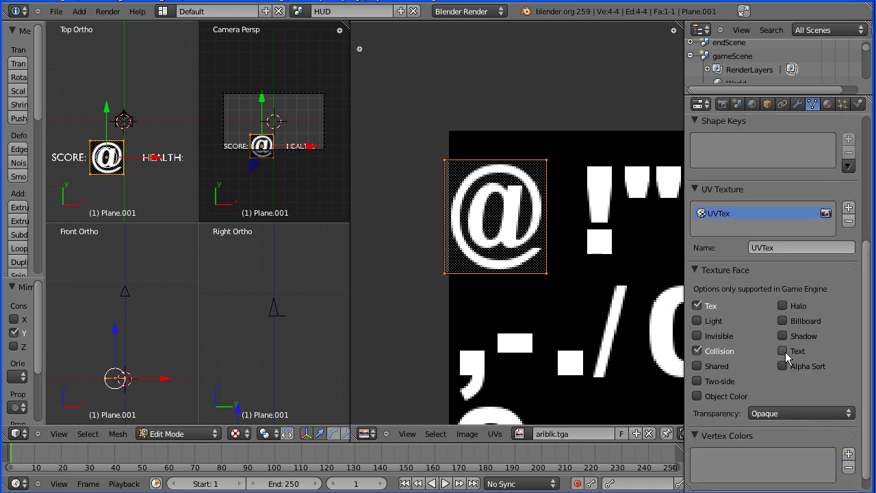
pyautogui.click(785, 412)
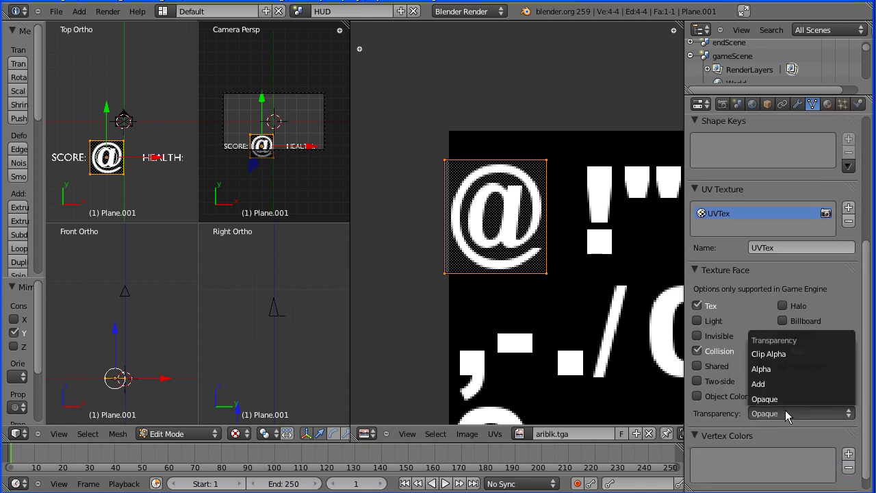
pyautogui.click(786, 371)
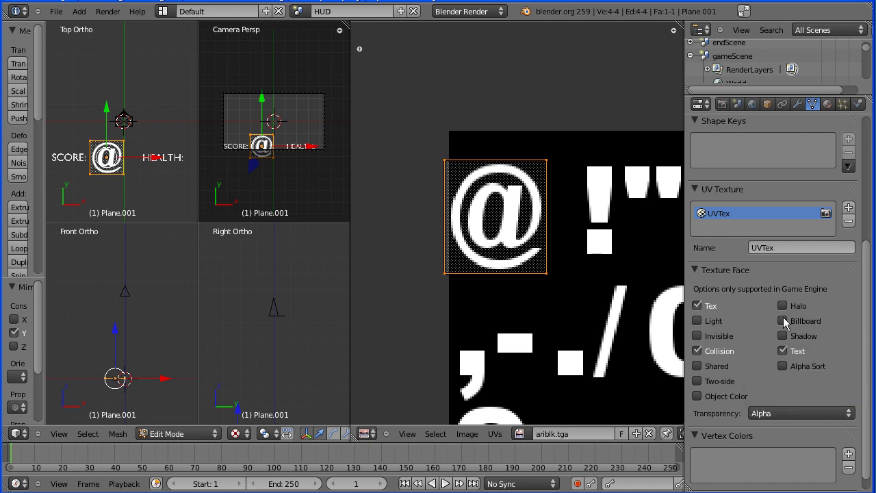
pyautogui.click(828, 104)
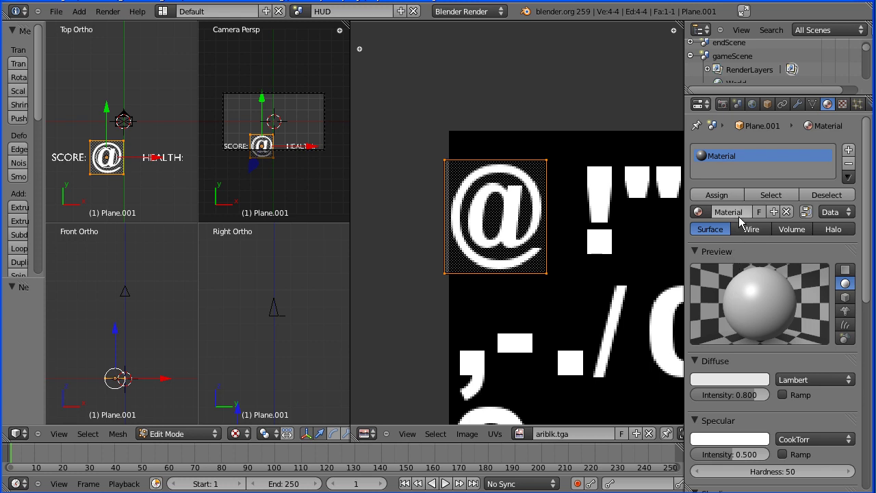
# Rename Plane.001's material from Material to 'Text'
pyautogui.click(729, 211)
pyautogui.write('T')
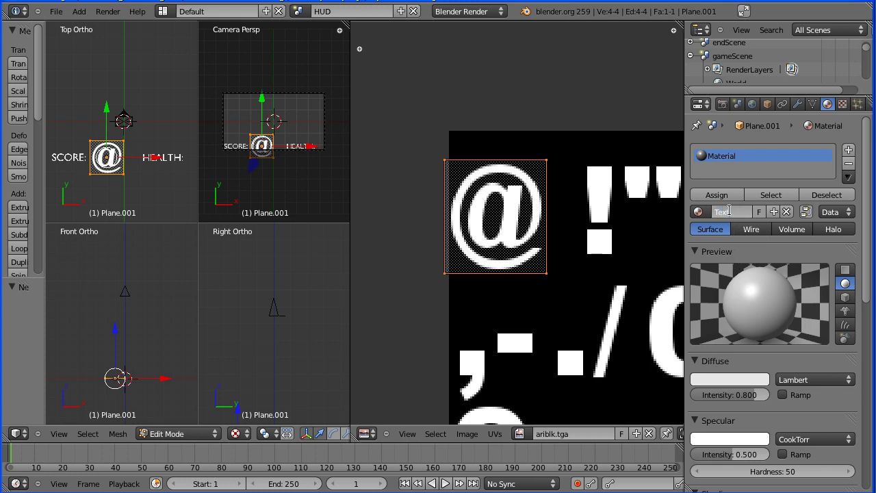
pyautogui.write('ext')
pyautogui.press('Return')
# Add an Image or Movie texture to the Text material using ariblk.tga
pyautogui.click(842, 104)
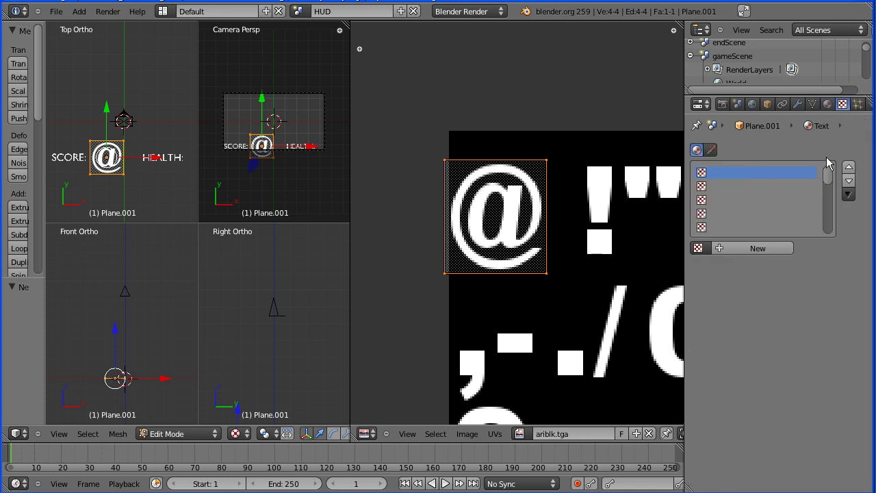
pyautogui.click(724, 250)
pyautogui.click(764, 266)
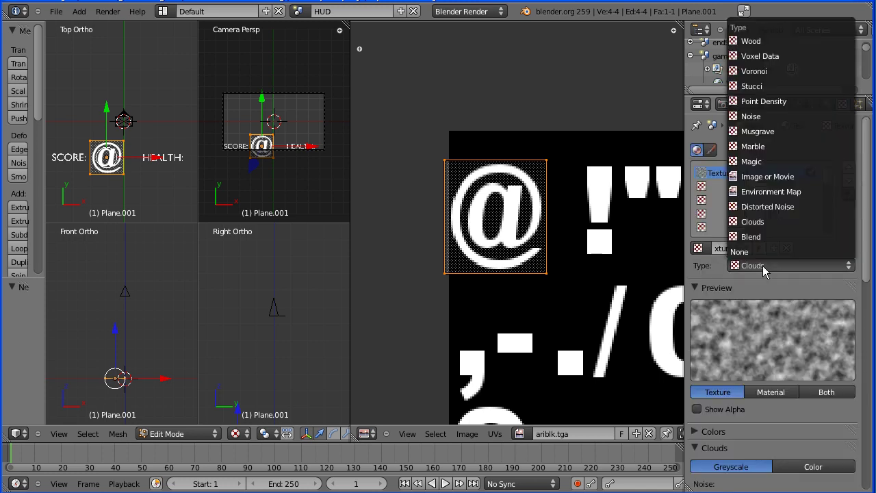
pyautogui.click(772, 178)
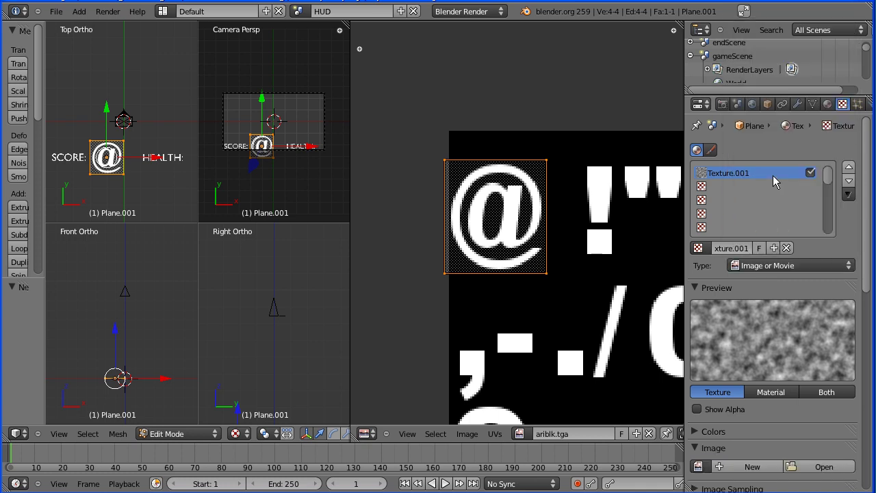
pyautogui.click(827, 392)
pyautogui.scroll(-5, 787, 287)
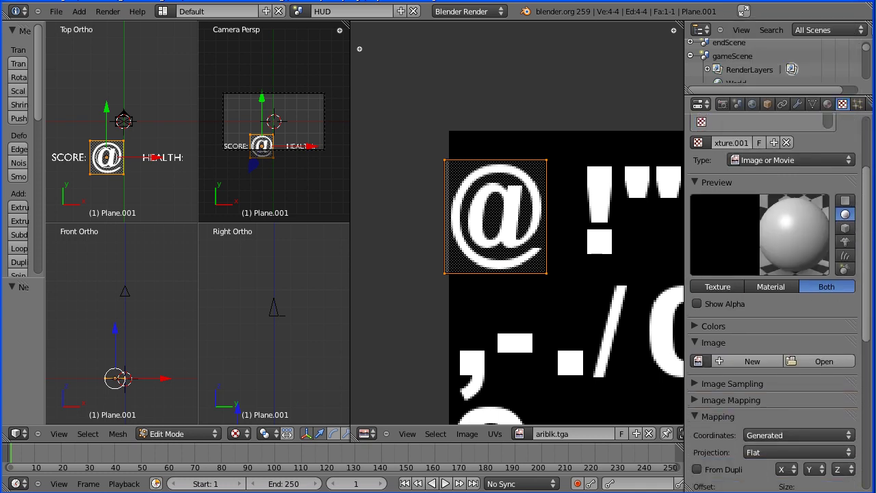
pyautogui.click(698, 335)
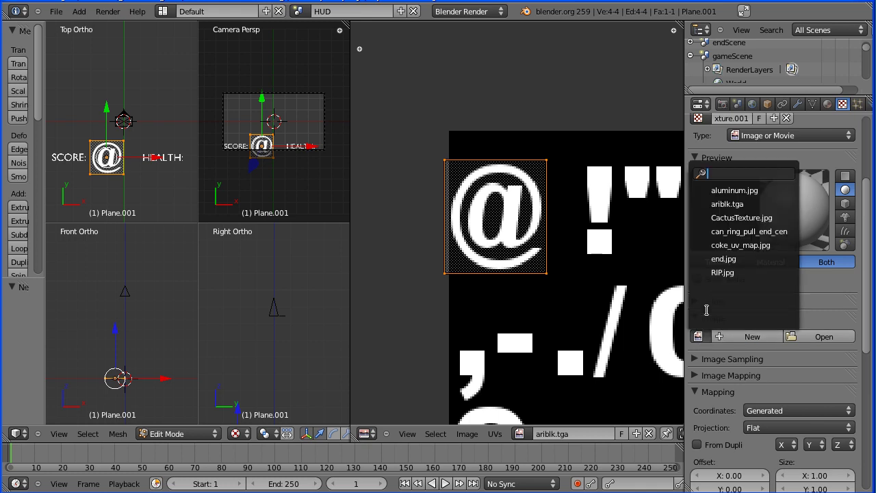
pyautogui.click(727, 204)
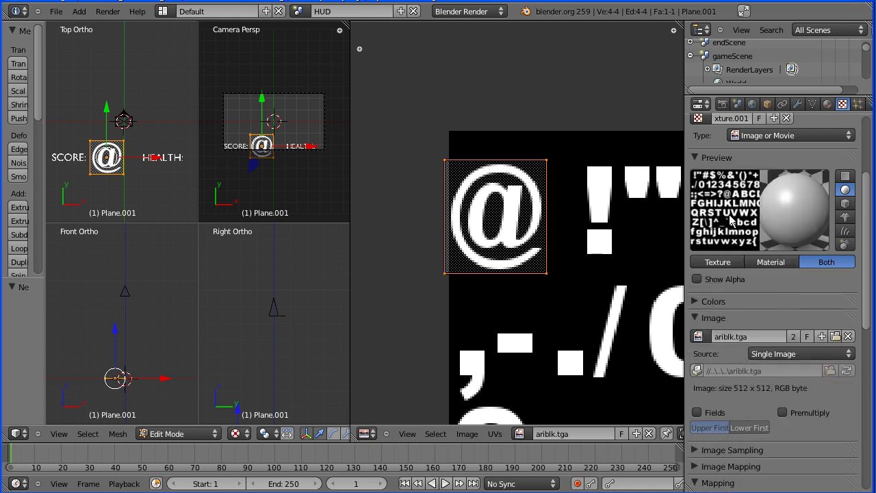
# Change the texture's mapping coordinates from Generated to UV
pyautogui.scroll(-5, 868, 300)
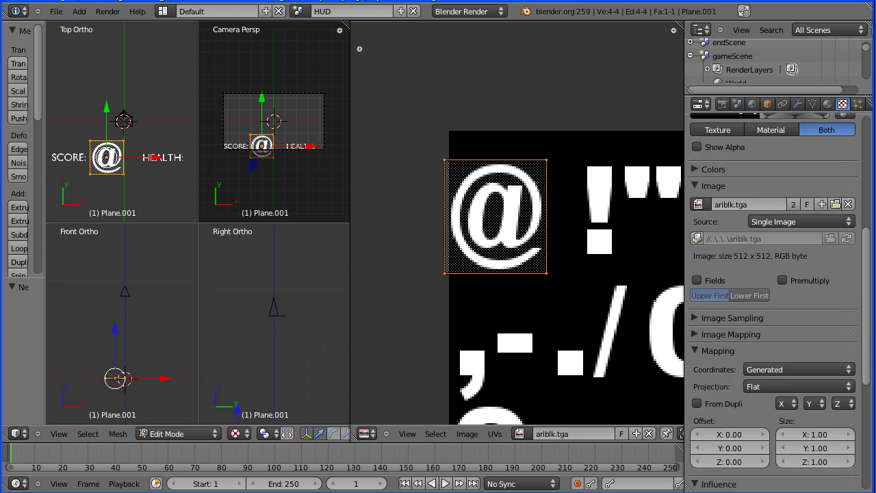
pyautogui.scroll(-2, 868, 299)
pyautogui.click(790, 309)
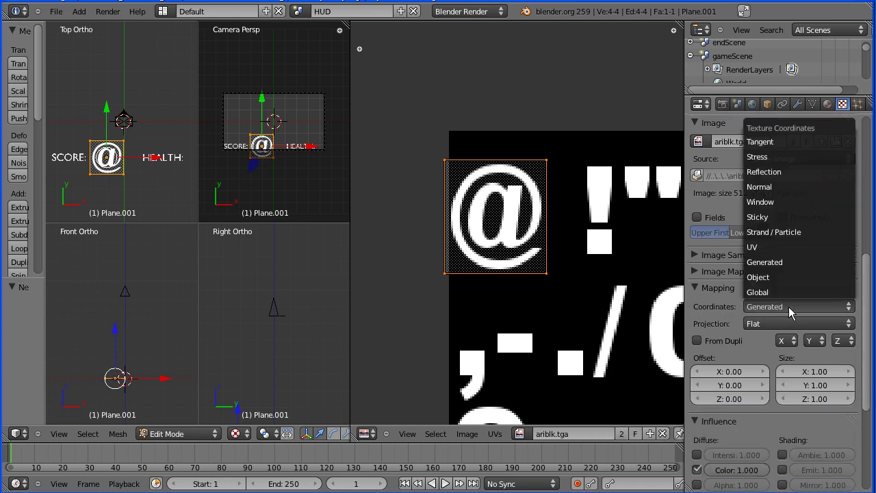
pyautogui.click(781, 248)
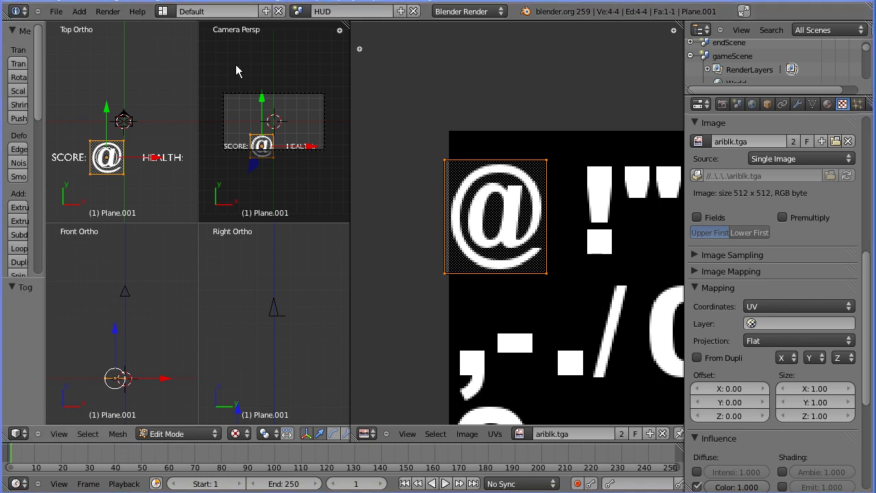
# Switch to the Game Logic screen layout and return to Object Mode
pyautogui.click(162, 11)
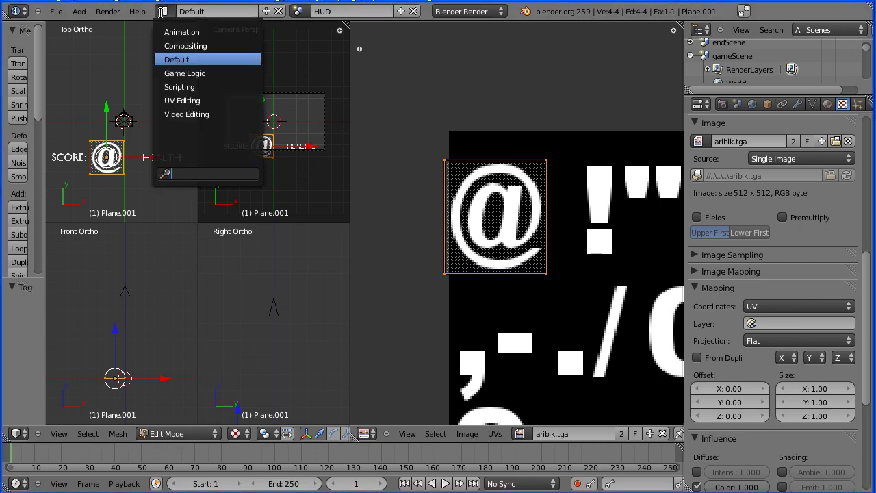
pyautogui.click(198, 73)
pyautogui.click(335, 303)
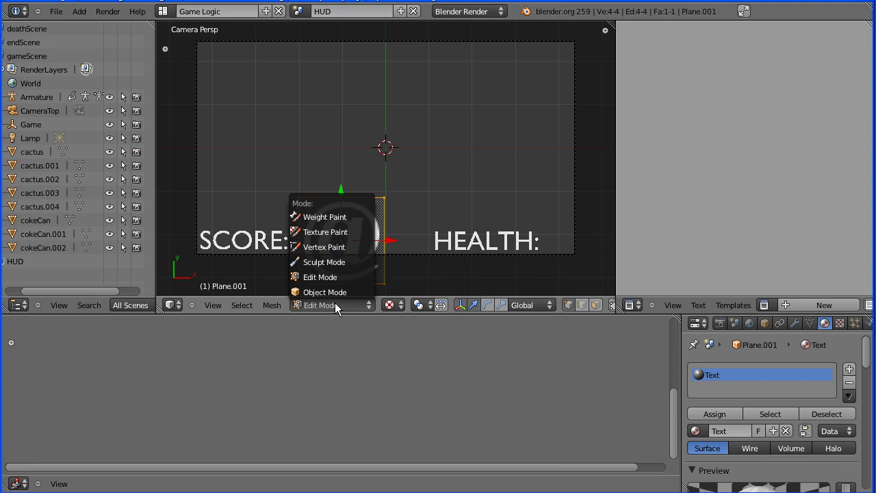
pyautogui.click(325, 290)
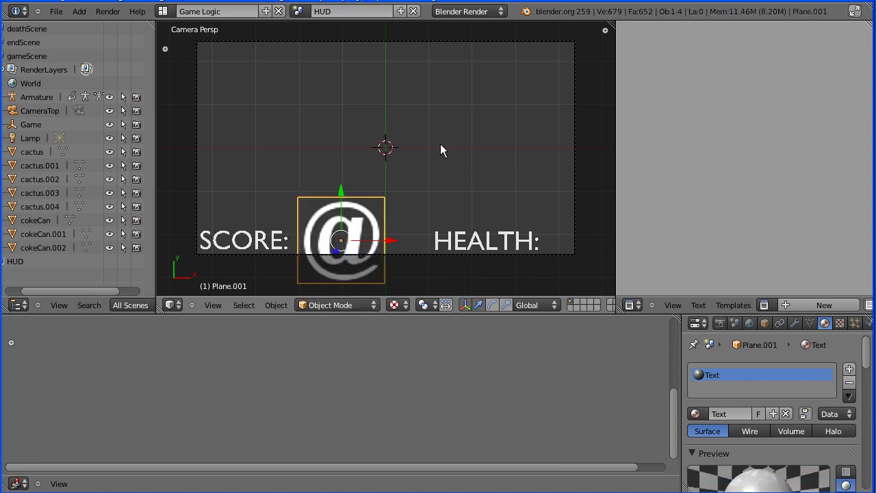
# Scale the @ plane down to about 0.31 and place it after SCORE:
pyautogui.press('s')
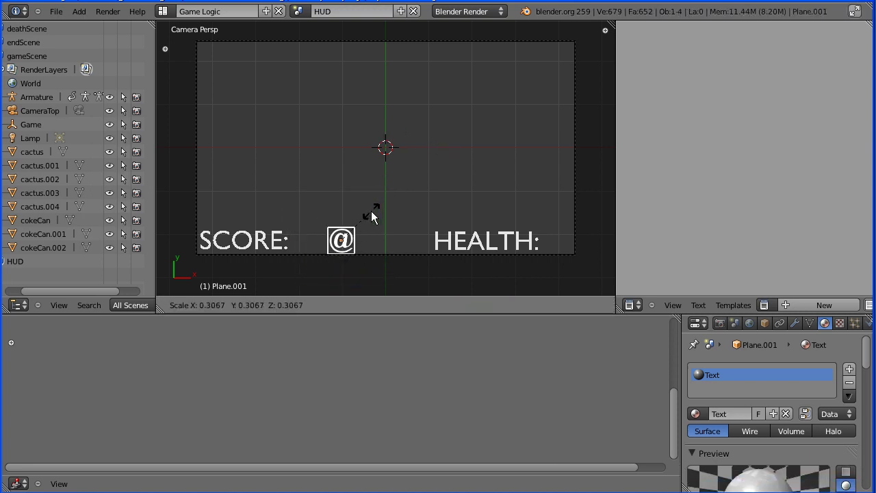
pyautogui.click(370, 213)
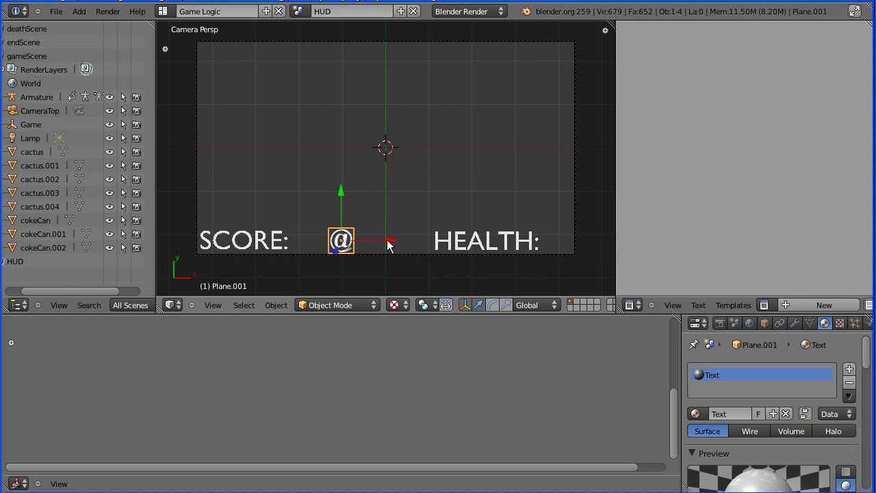
pyautogui.moveTo(386, 239); pyautogui.dragTo(349, 242)
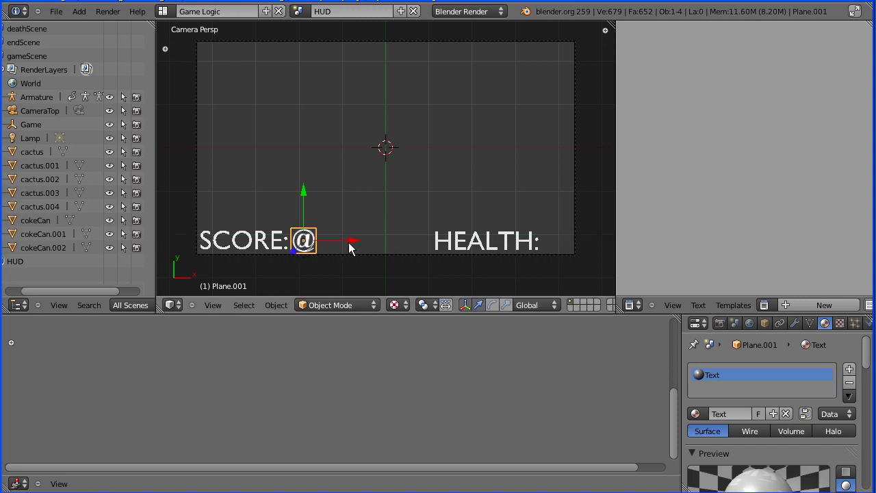
# Duplicate the @ plane, nudge HEALTH left, and place the copy right after HEALTH:
pyautogui.hotkey('shift', 'd')
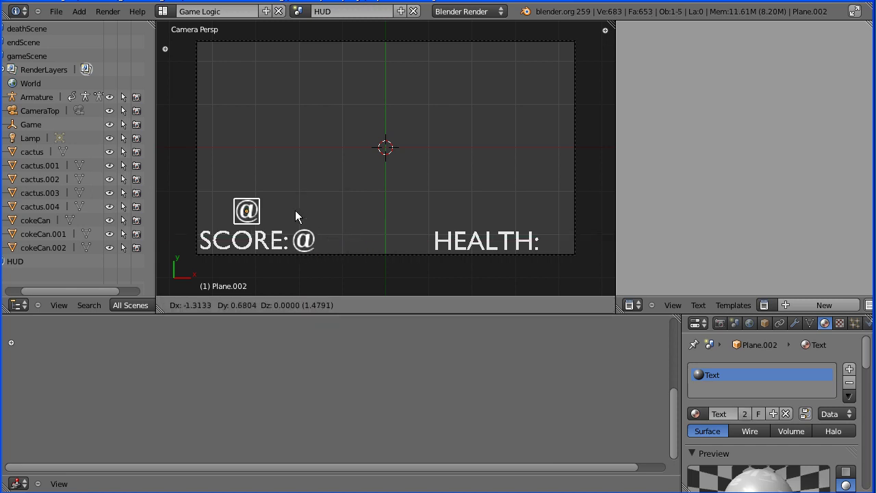
pyautogui.click(572, 168)
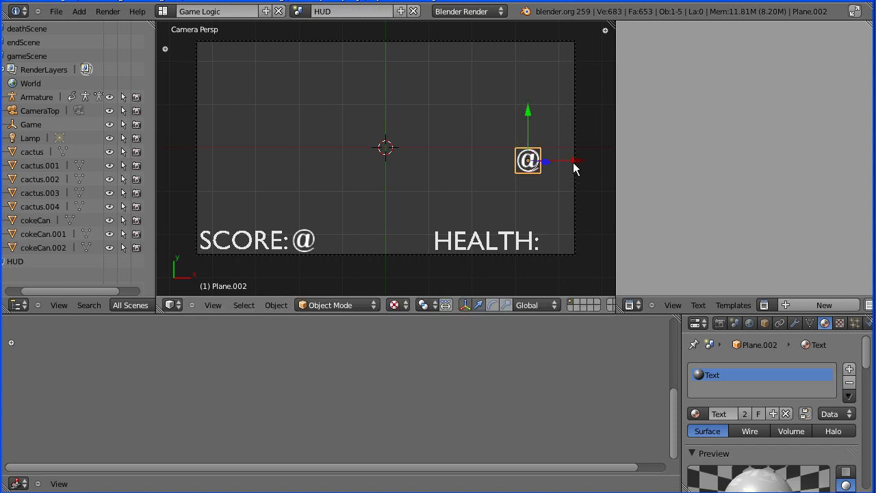
pyautogui.rightClick(509, 241)
pyautogui.moveTo(483, 252); pyautogui.dragTo(463, 249)
pyautogui.rightClick(529, 163)
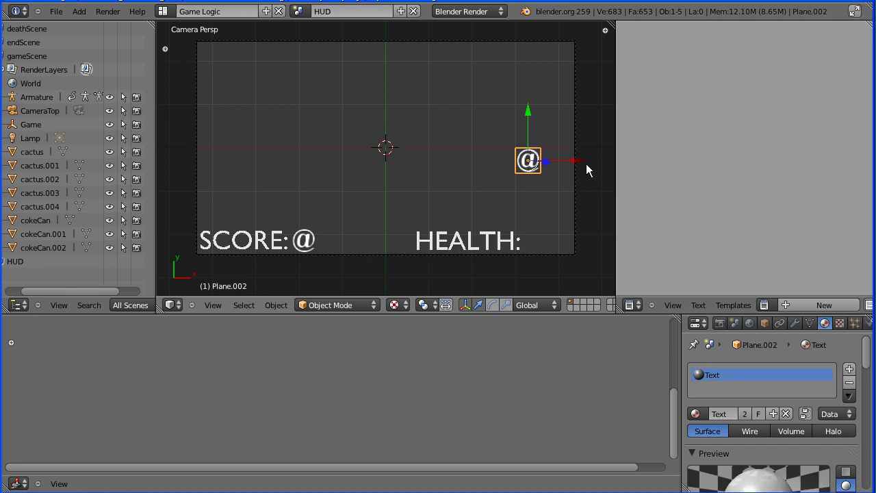
pyautogui.moveTo(530, 113); pyautogui.dragTo(519, 194)
pyautogui.moveTo(577, 240); pyautogui.dragTo(592, 247)
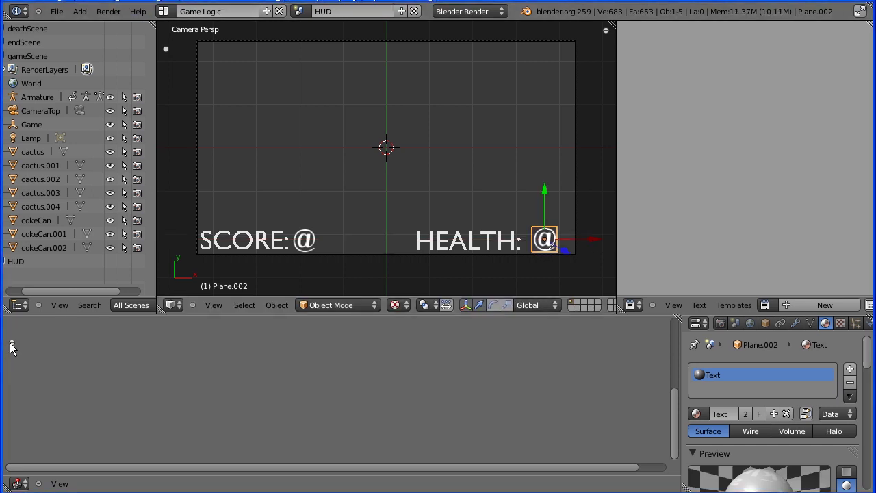
# Add an Integer game property named Text with value 10 to Plane.002
pyautogui.press('n')
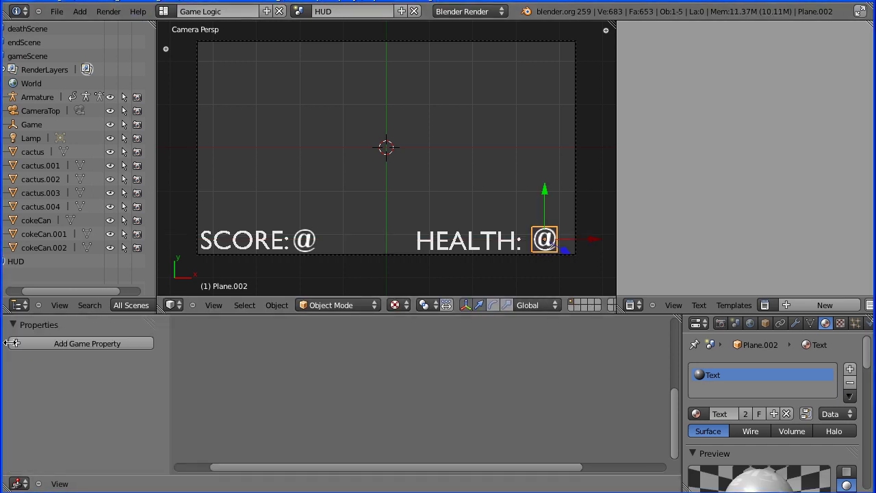
pyautogui.click(57, 346)
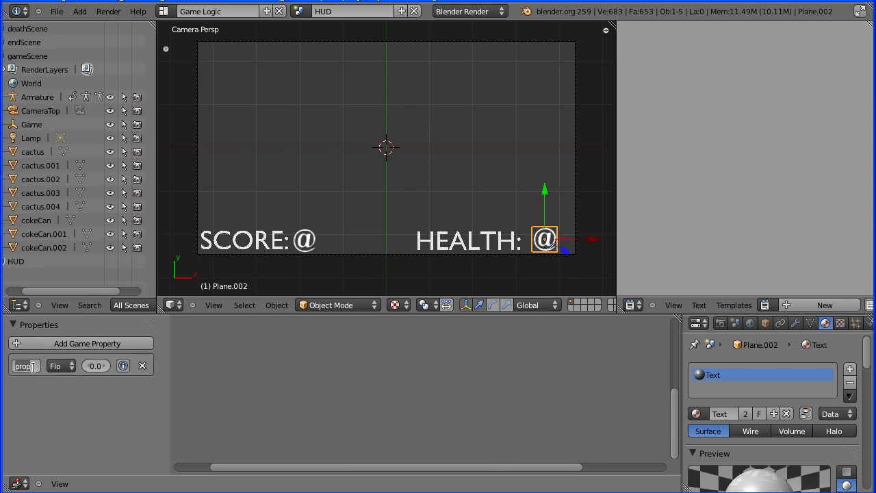
pyautogui.write('Text')
pyautogui.press('Return')
pyautogui.click(63, 366)
pyautogui.click(67, 346)
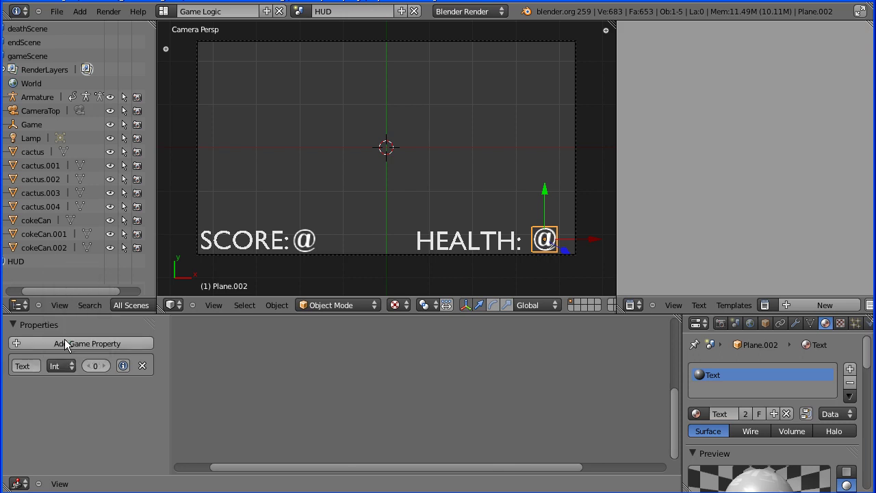
pyautogui.click(97, 369)
pyautogui.write('10')
pyautogui.press('Return')
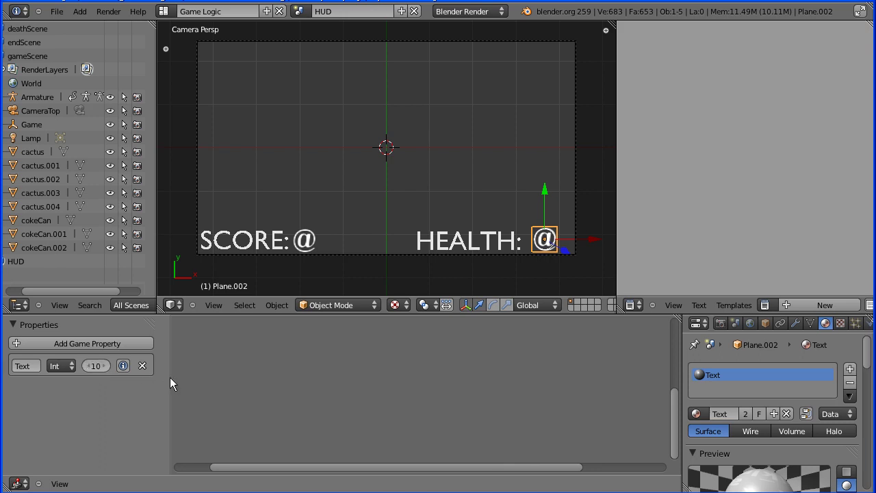
pyautogui.moveTo(170, 377); pyautogui.dragTo(103, 377)
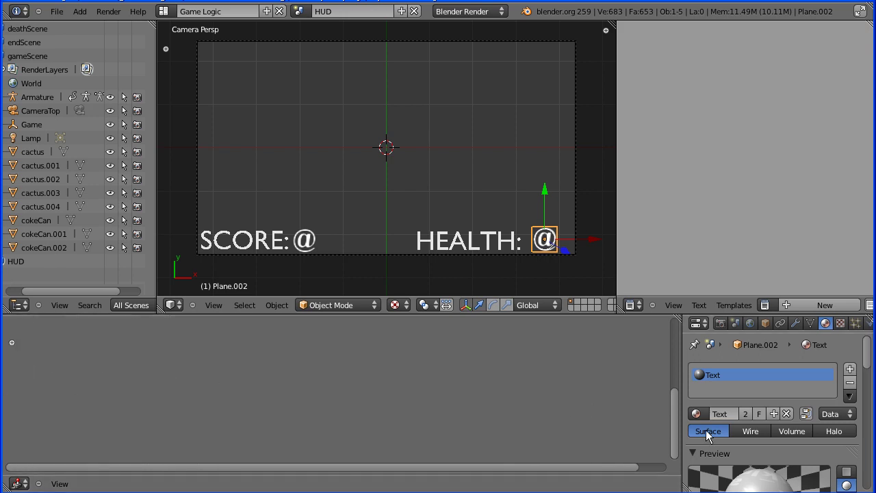
# Add a Message sensor with subject bounce, an And controller and a Property actuator, and link them
pyautogui.moveTo(678, 429); pyautogui.dragTo(658, 393)
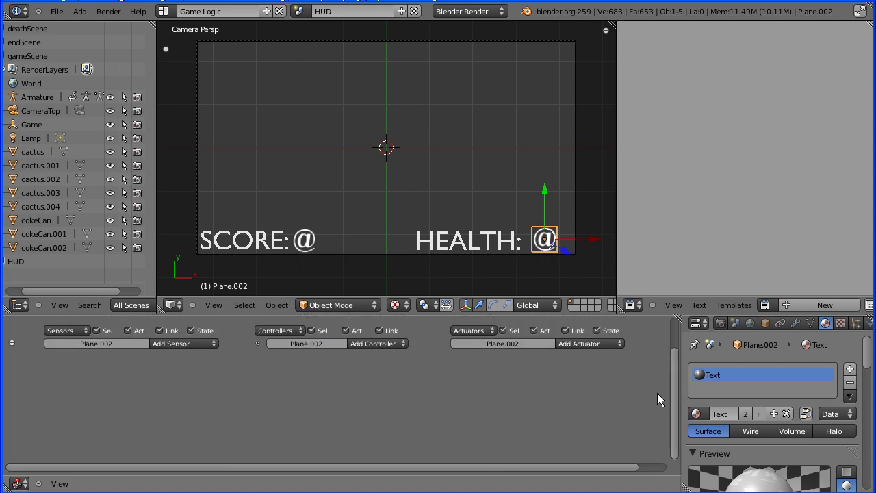
pyautogui.click(195, 343)
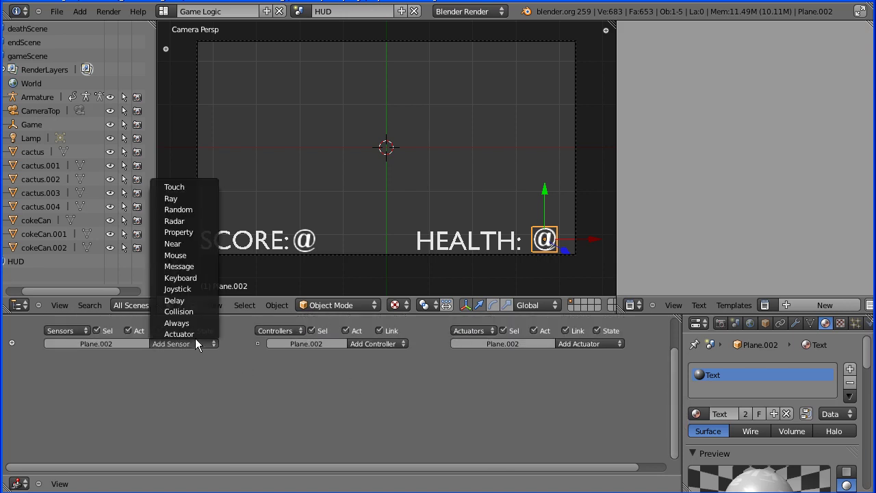
pyautogui.click(195, 267)
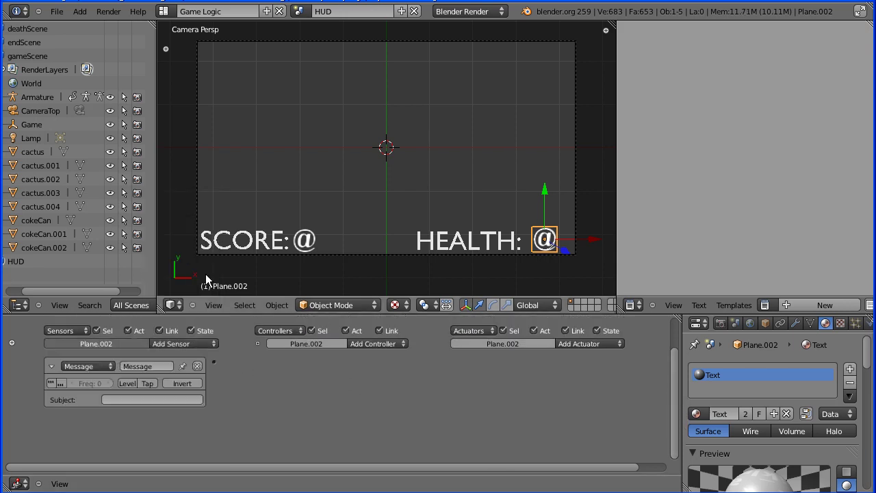
pyautogui.click(370, 343)
pyautogui.click(370, 354)
pyautogui.click(583, 343)
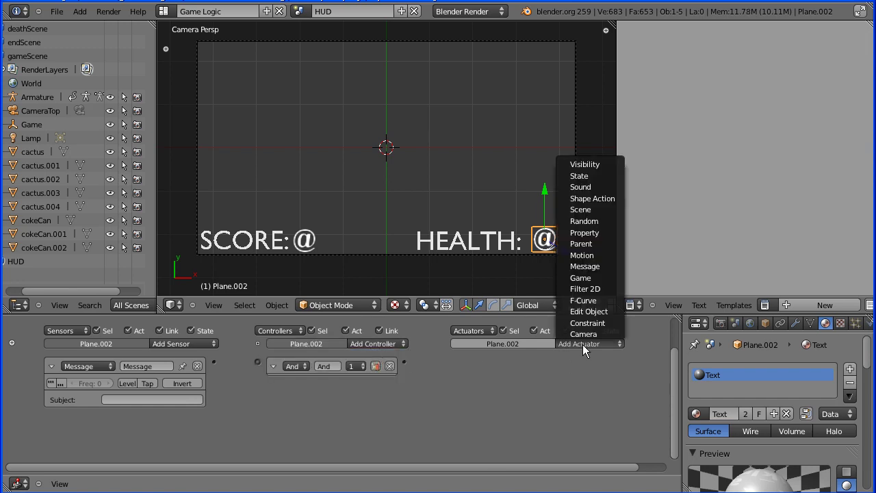
pyautogui.click(601, 233)
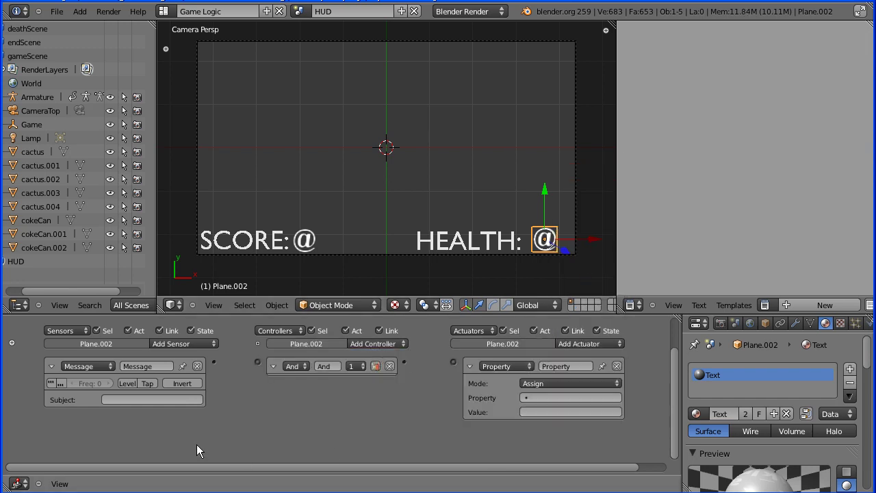
pyautogui.click(155, 406)
pyautogui.press('Return')
pyautogui.moveTo(238, 352); pyautogui.dragTo(257, 362)
pyautogui.moveTo(452, 362); pyautogui.dragTo(452, 362)
# Set the Property actuator to Add mode with value -1 on the Text property
pyautogui.click(554, 383)
pyautogui.click(552, 363)
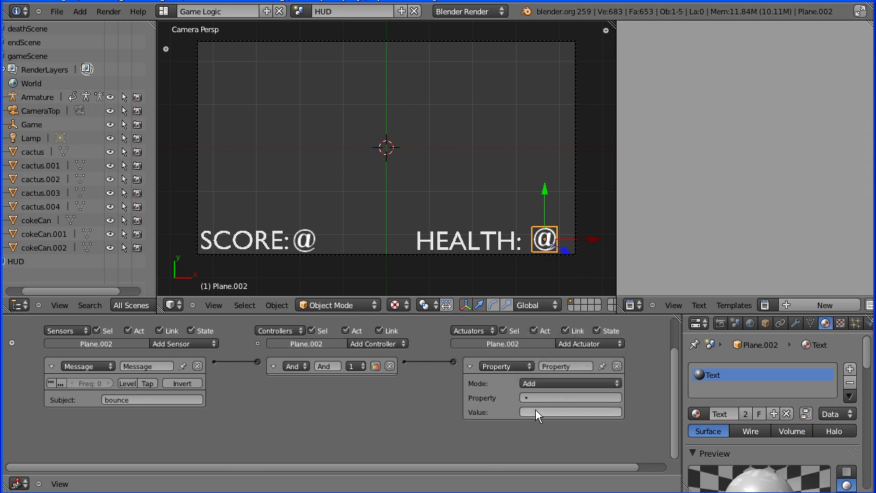
pyautogui.click(531, 413)
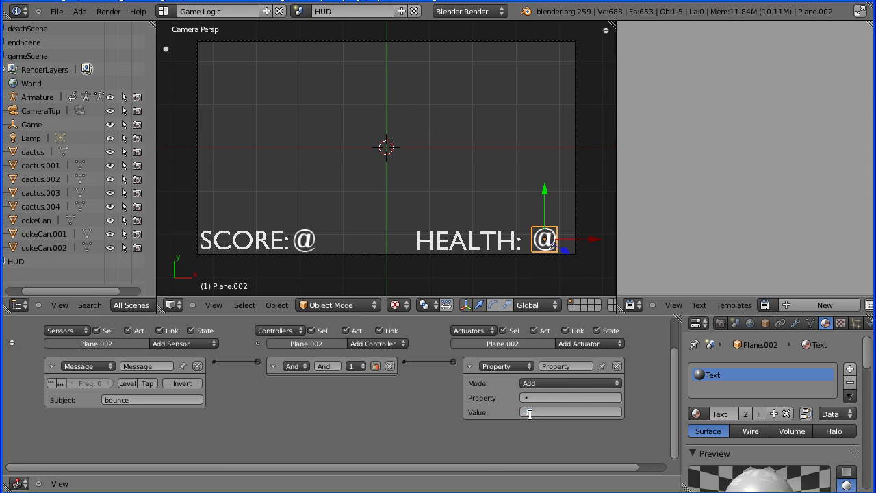
pyautogui.write('-1')
pyautogui.press('Return')
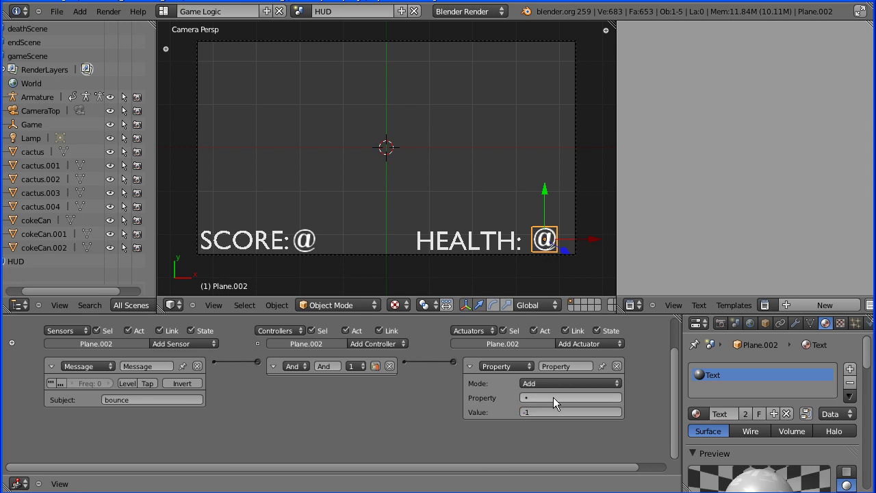
pyautogui.click(553, 397)
pyautogui.click(551, 292)
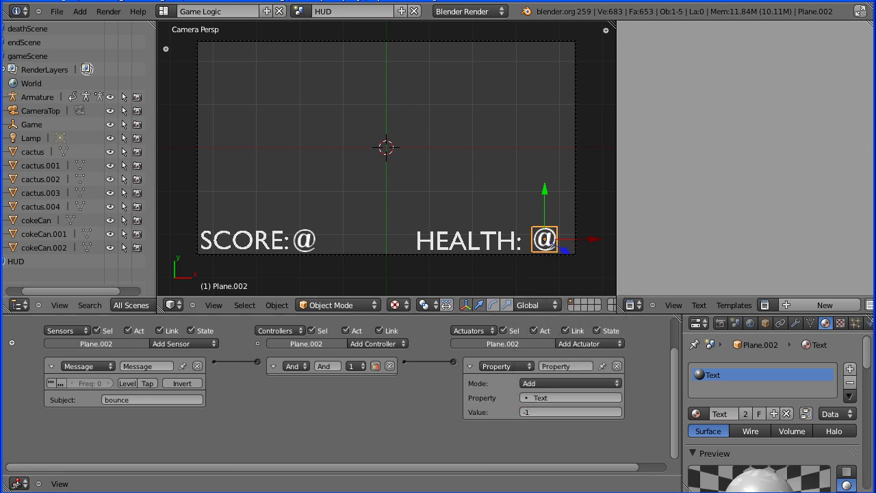
# Select the SCORE @ plane, Plane.001, and add an Integer game property named Text
pyautogui.rightClick(296, 243)
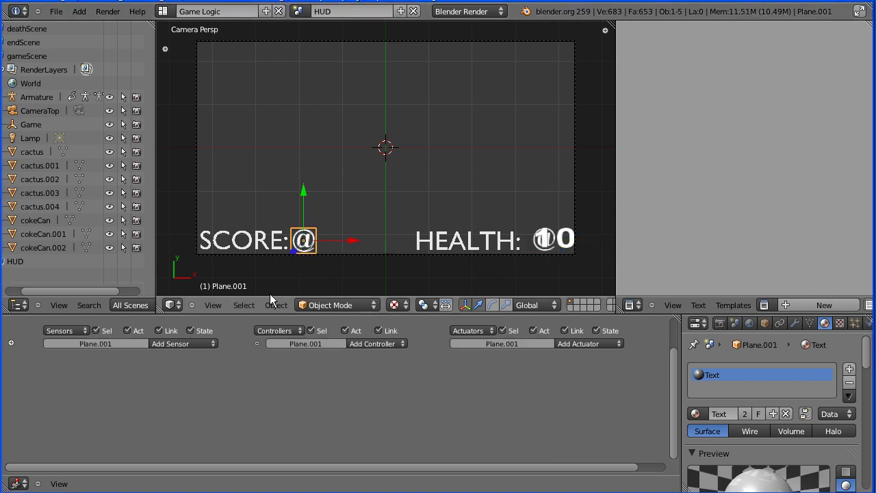
pyautogui.press('n')
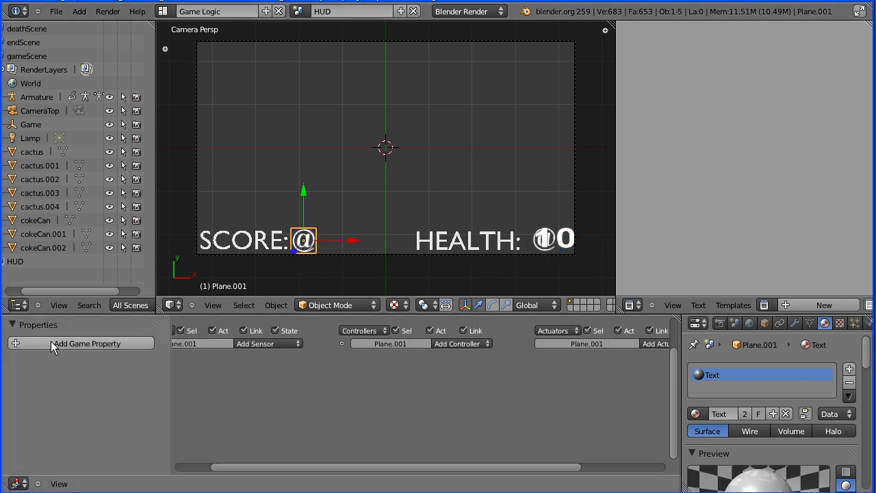
pyautogui.click(52, 341)
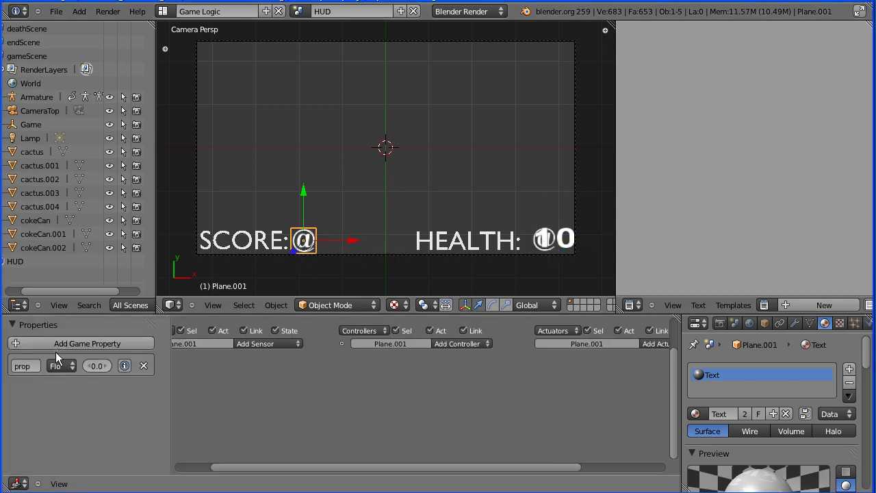
pyautogui.click(22, 365)
pyautogui.write('Text')
pyautogui.press('Return')
pyautogui.click(62, 366)
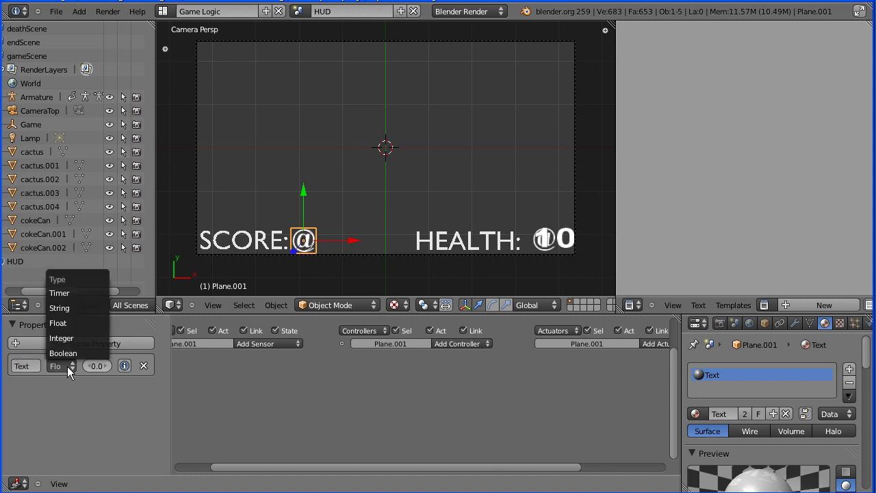
pyautogui.click(72, 341)
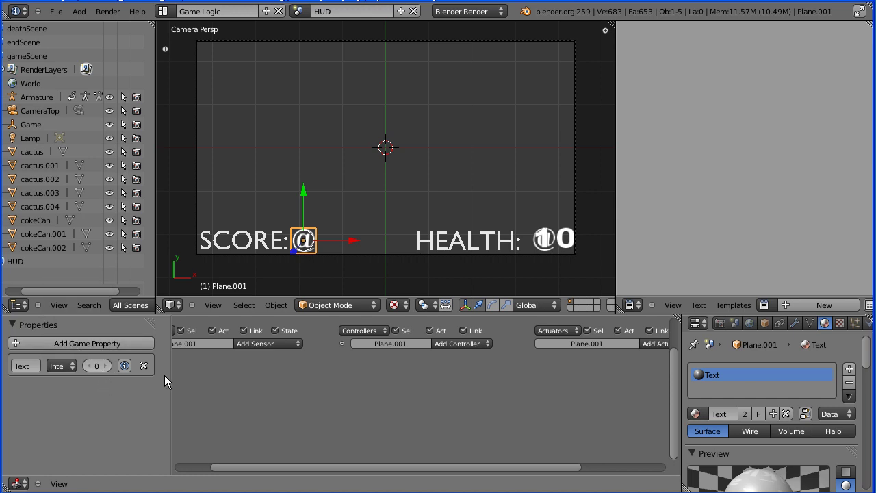
pyautogui.moveTo(172, 378); pyautogui.dragTo(123, 357)
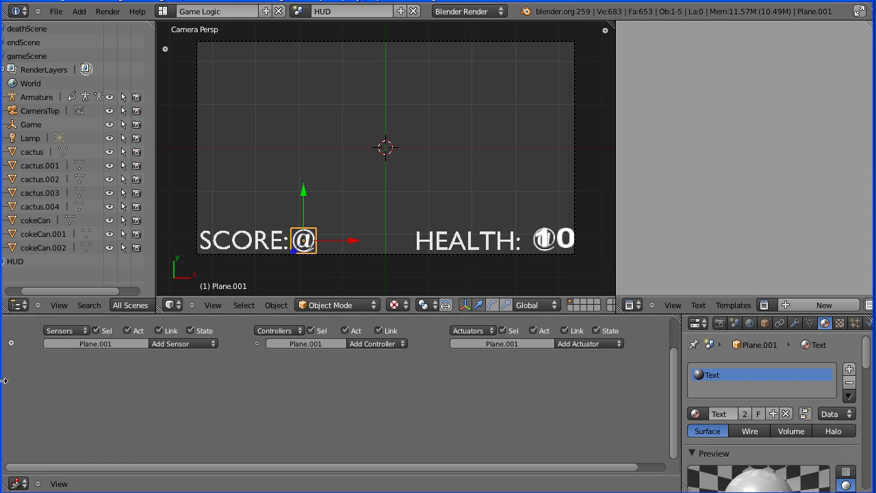
# Give the SCORE number a Message sensor with subject addOne, an And controller and a Property actuator
pyautogui.click(188, 345)
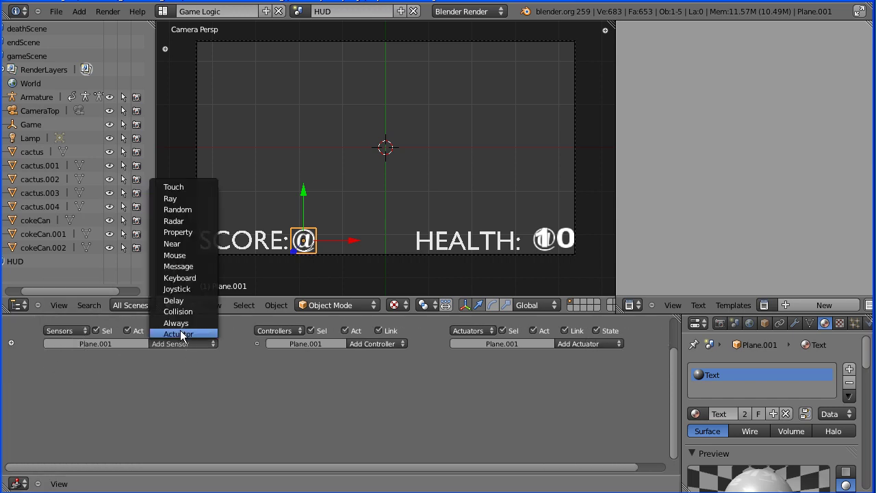
pyautogui.click(188, 273)
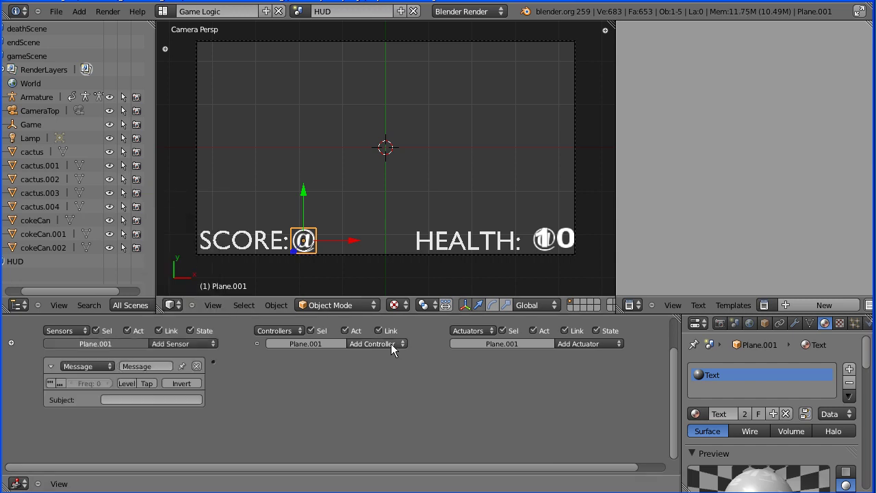
pyautogui.click(389, 344)
pyautogui.click(383, 353)
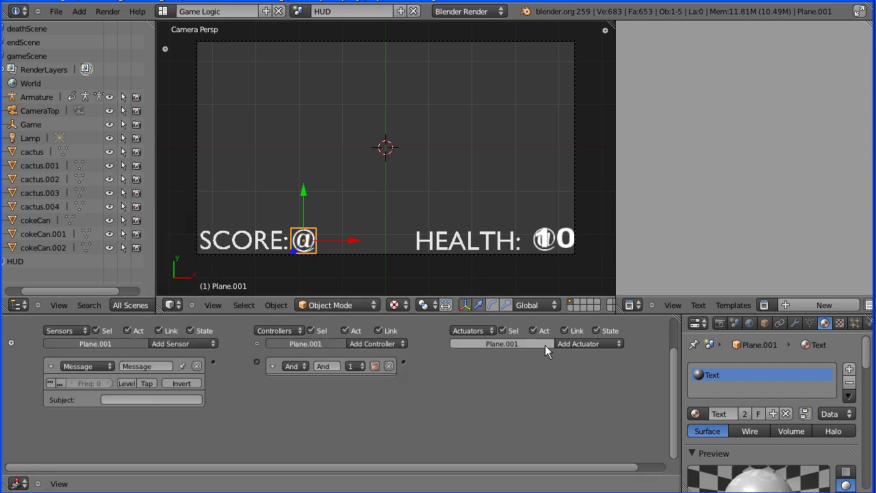
pyautogui.click(584, 344)
pyautogui.click(599, 237)
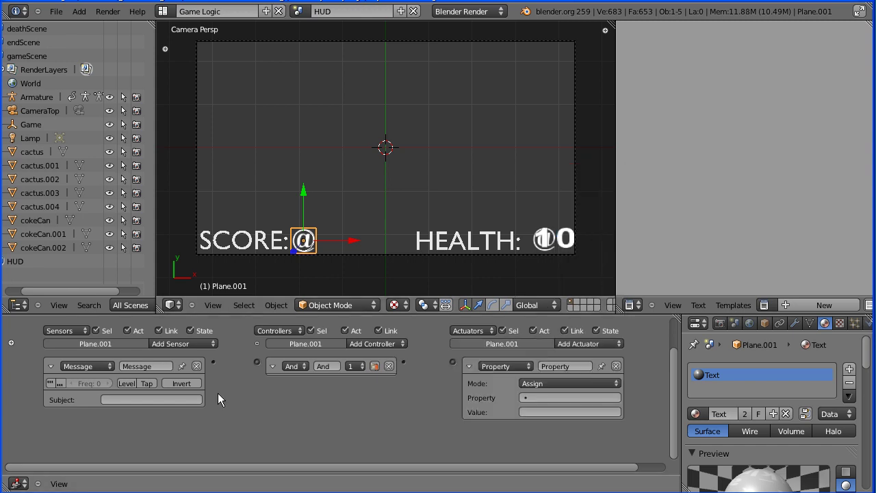
pyautogui.click(163, 398)
pyautogui.press('Return')
# Link the bricks and set the Property actuator to Add, Value 1, on property Text
pyautogui.moveTo(249, 361); pyautogui.dragTo(256, 361)
pyautogui.moveTo(450, 360); pyautogui.dragTo(453, 361)
pyautogui.click(541, 383)
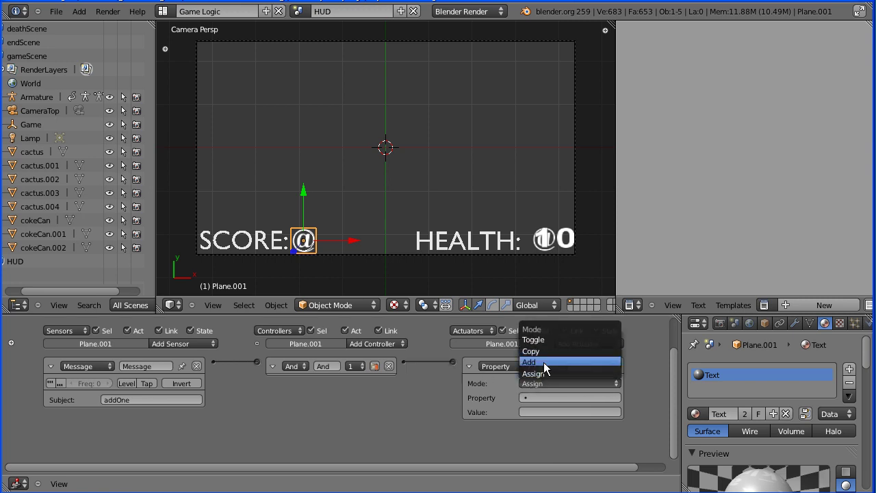
pyautogui.click(544, 365)
pyautogui.click(540, 412)
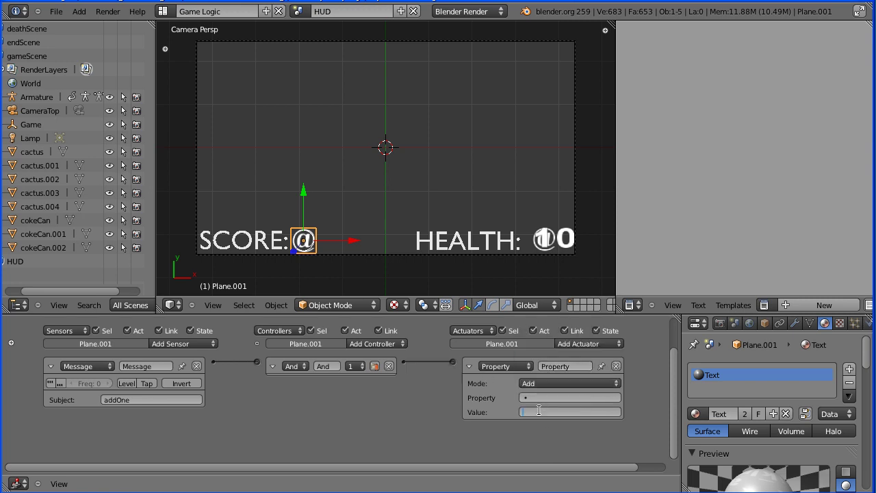
pyautogui.write('1')
pyautogui.click(542, 397)
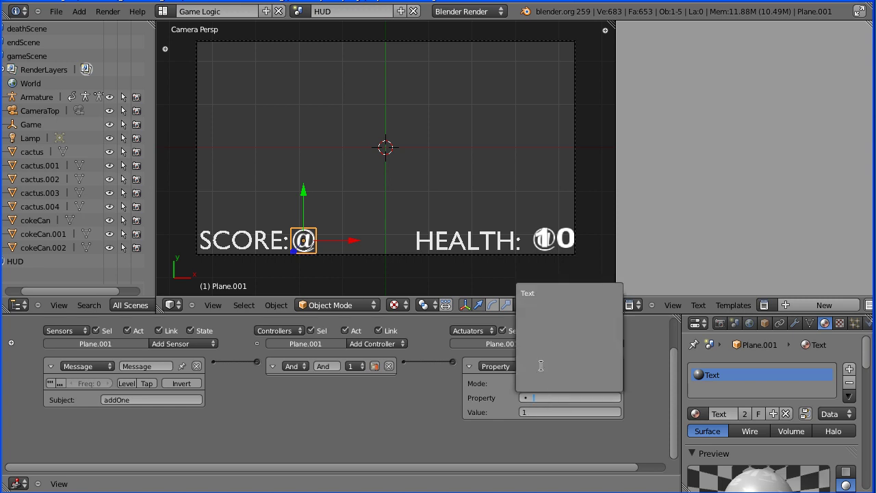
pyautogui.click(540, 290)
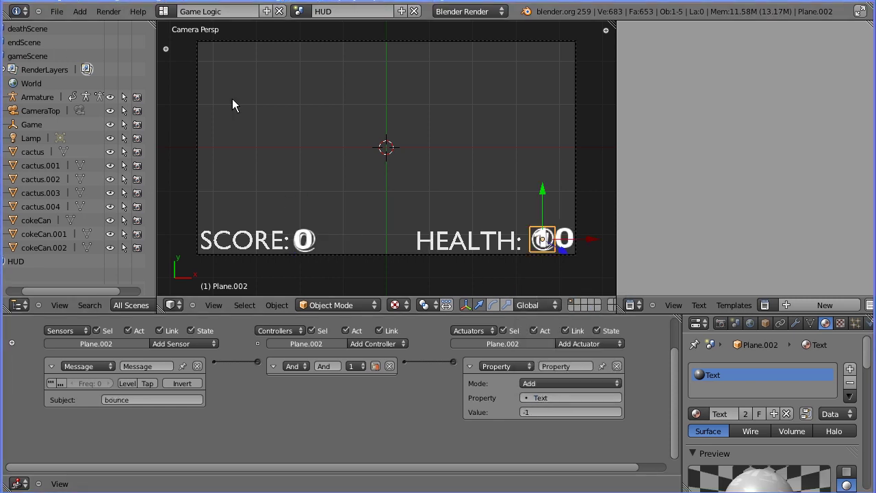
# In gameScene, select the Game object and add an Always sensor and a Scene actuator
pyautogui.click(302, 12)
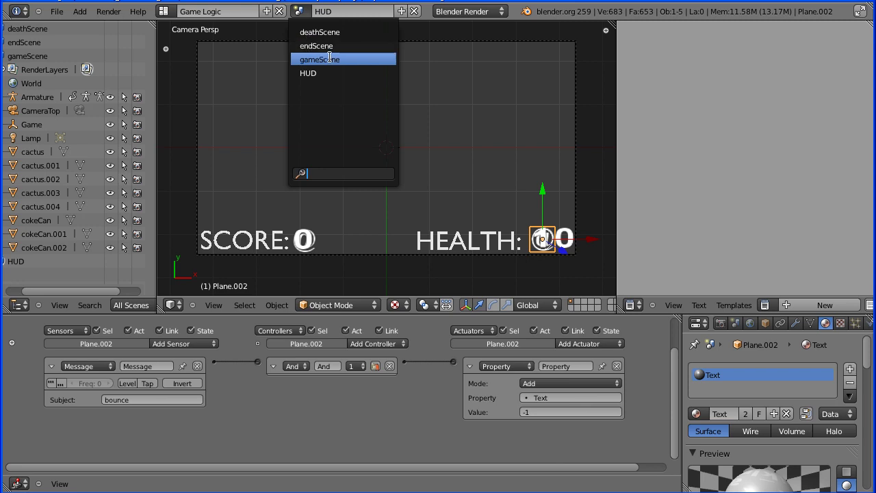
pyautogui.click(320, 59)
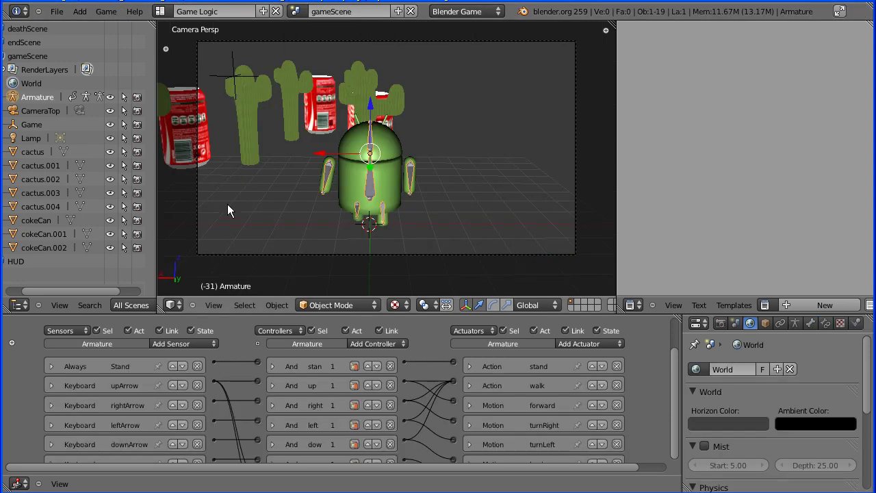
pyautogui.rightClick(236, 76)
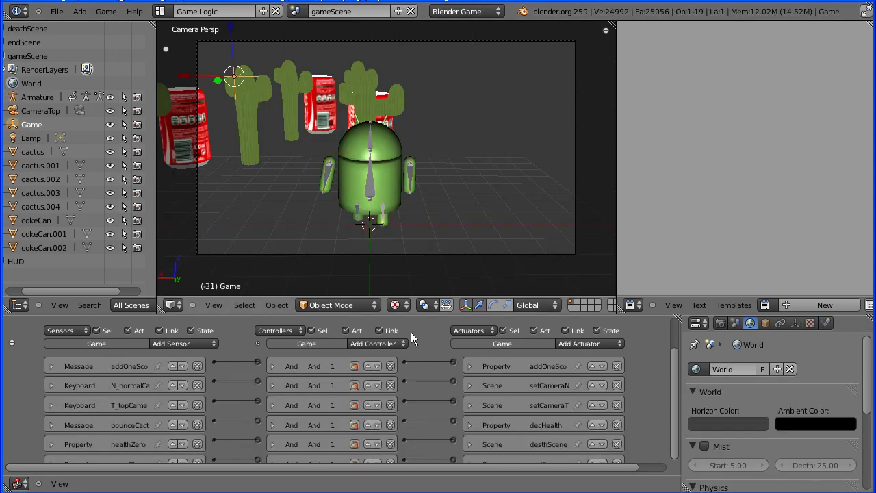
pyautogui.click(191, 344)
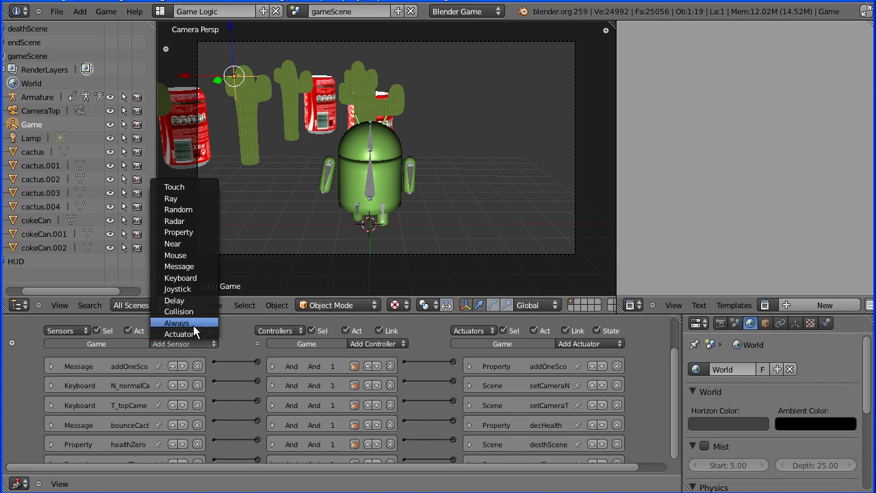
pyautogui.click(367, 345)
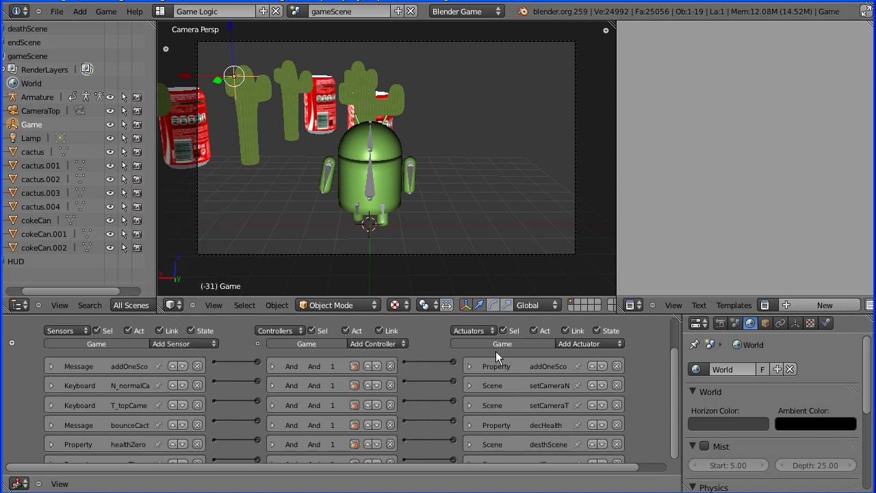
pyautogui.click(577, 343)
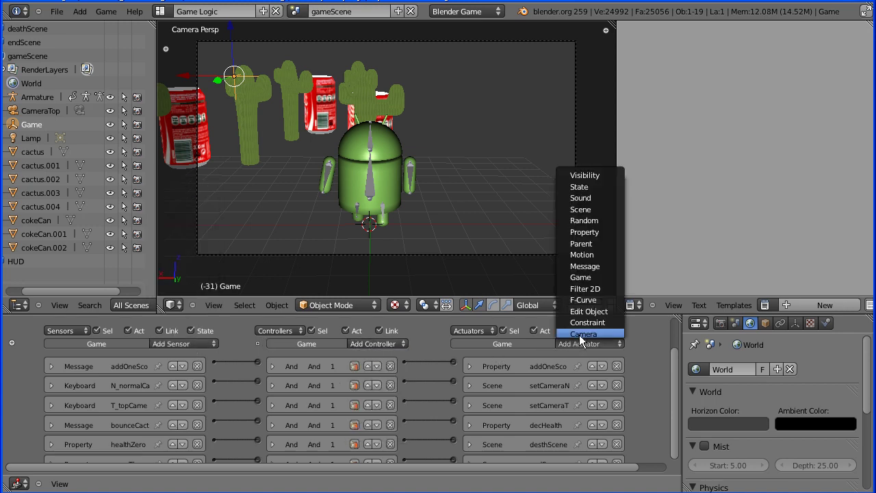
pyautogui.click(590, 209)
# Wire Always through an And controller to the Scene actuator, set to Add Overlay Scene HUD
pyautogui.moveTo(673, 387); pyautogui.dragTo(677, 430)
pyautogui.scroll(-2, 445, 432)
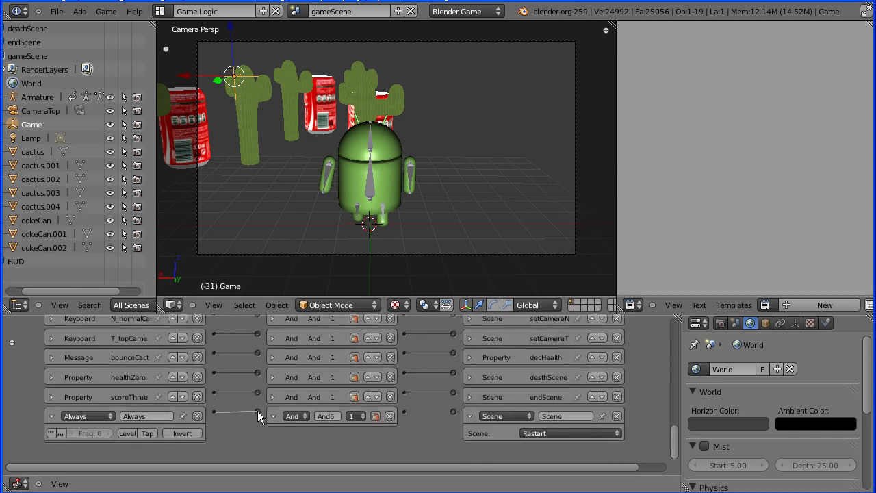
pyautogui.moveTo(257, 415); pyautogui.dragTo(258, 412)
pyautogui.moveTo(454, 410); pyautogui.dragTo(456, 412)
pyautogui.click(537, 432)
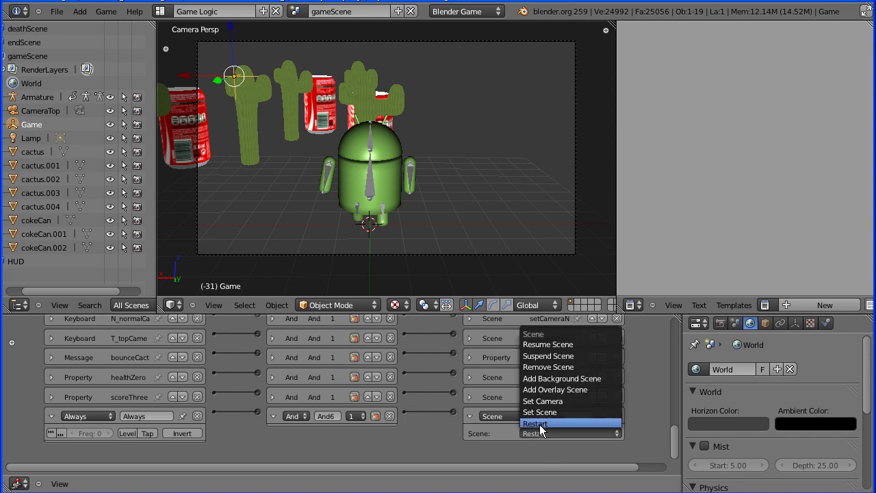
pyautogui.click(561, 392)
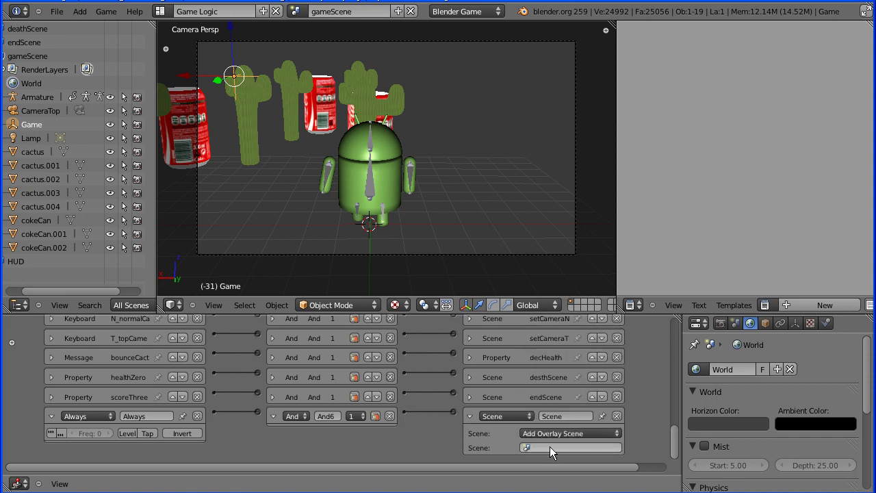
pyautogui.click(549, 446)
pyautogui.click(530, 373)
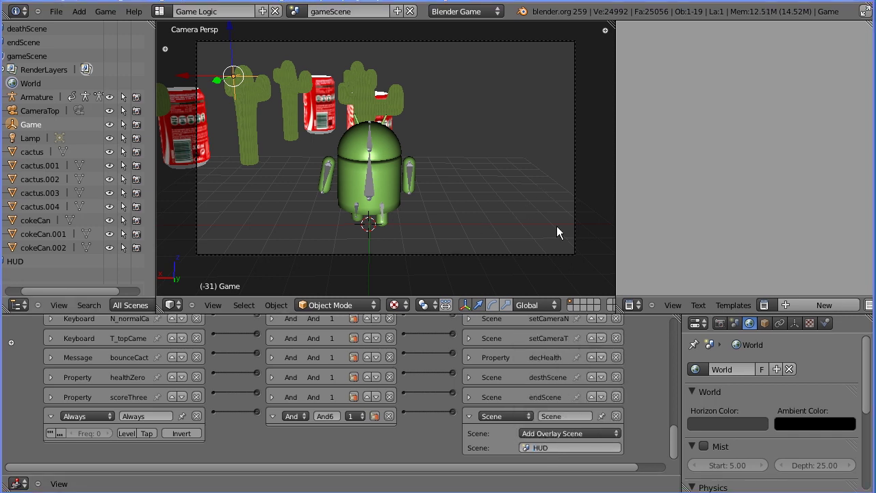
pyautogui.click(720, 324)
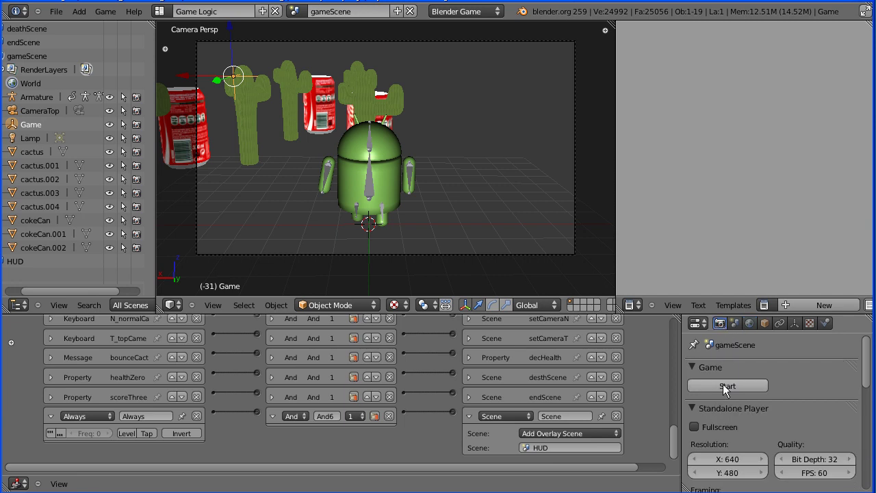
pyautogui.press('p')
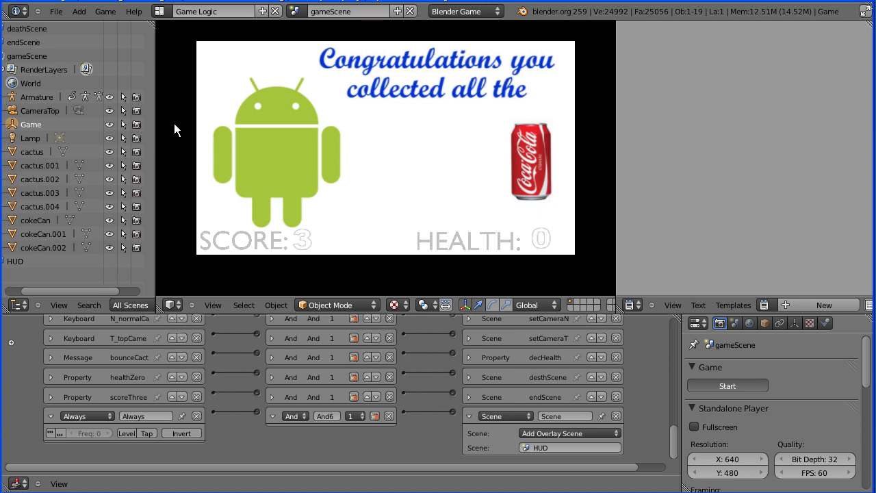
pyautogui.press('Escape')
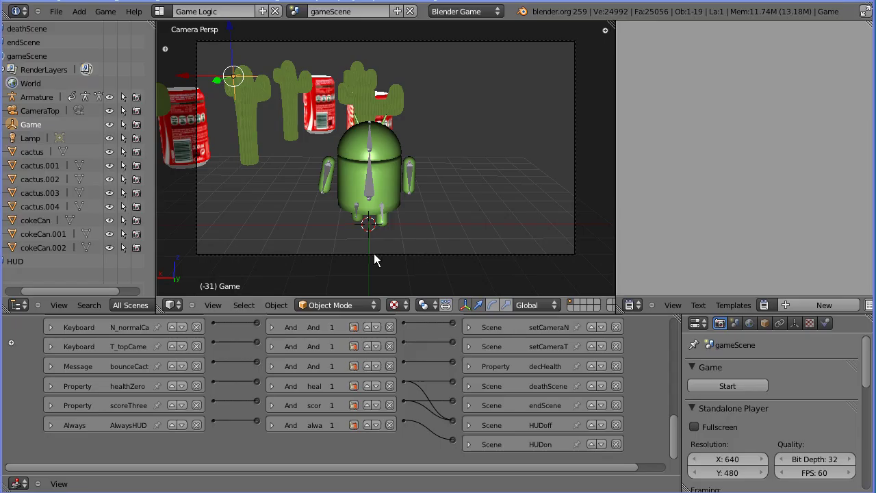
# Expand the HUDoff Scene actuator to reveal Remove Scene targeting HUD, scrolling toward HUDon
pyautogui.click(468, 425)
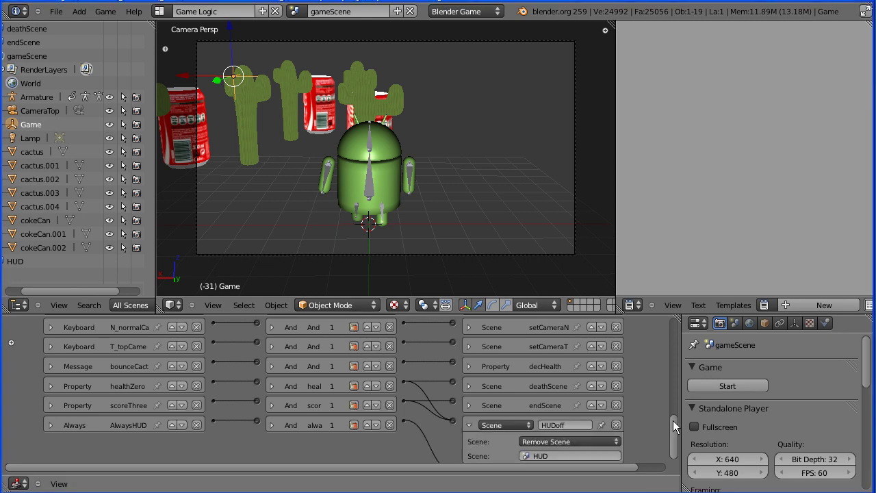
pyautogui.moveTo(673, 426); pyautogui.dragTo(662, 441)
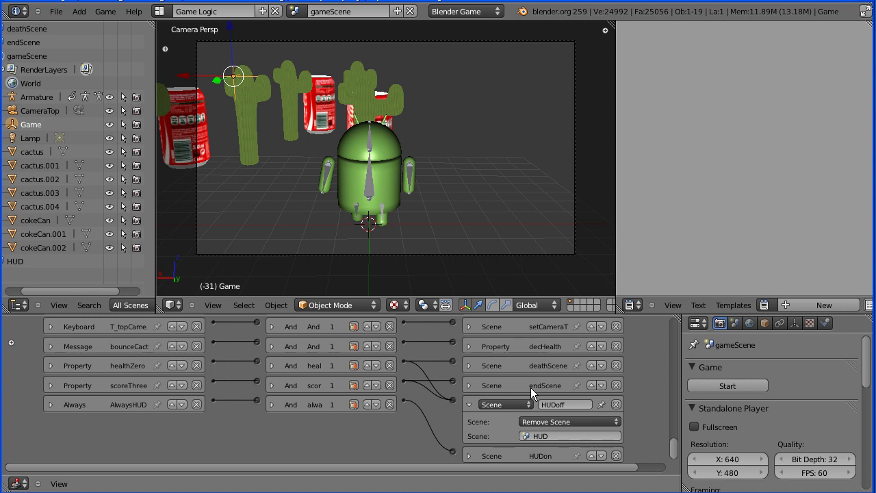
# Switch to deathScene to review its logic bricks, then switch to the HUD scene
pyautogui.click(295, 11)
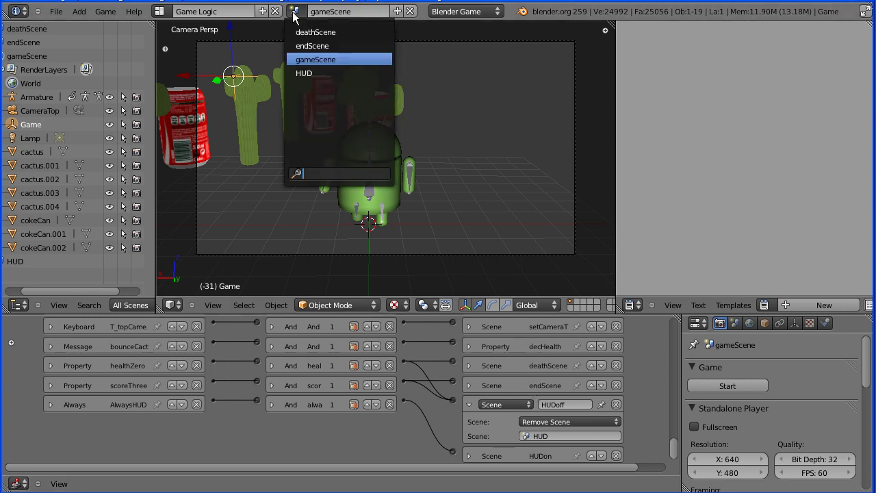
pyautogui.click(303, 32)
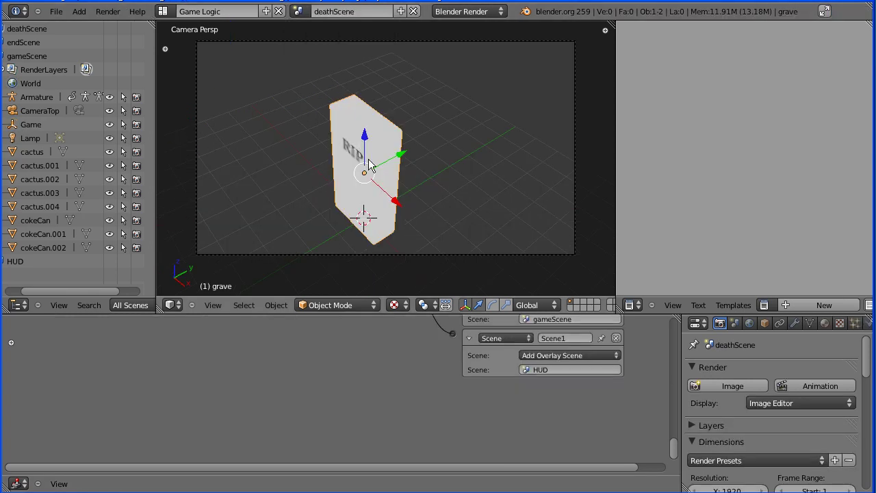
pyautogui.moveTo(677, 457); pyautogui.dragTo(679, 384)
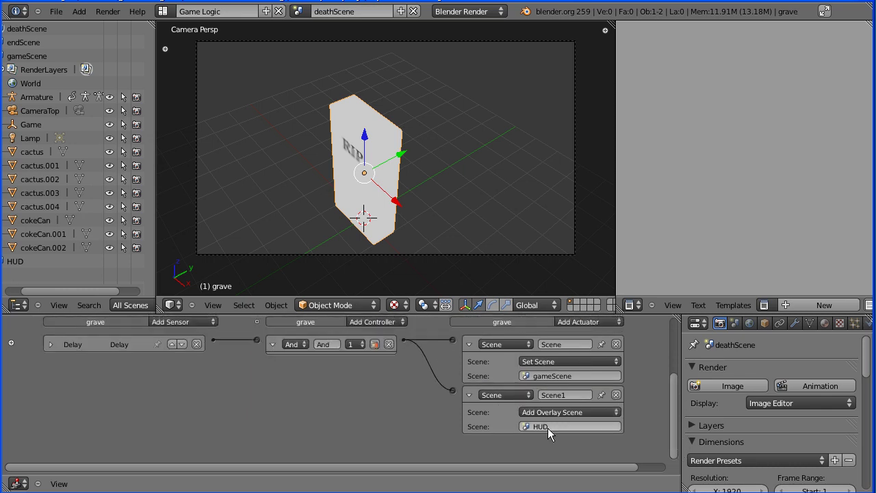
pyautogui.click(298, 11)
pyautogui.click(310, 73)
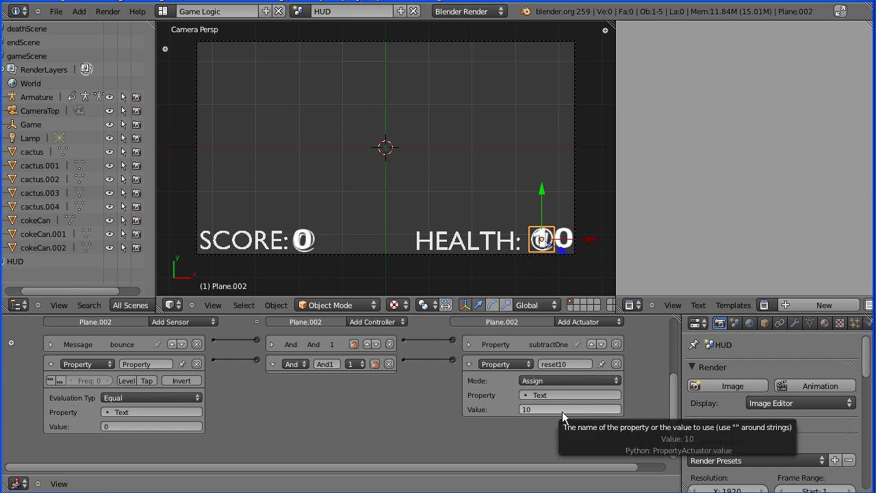
# Switch back to gameScene and start the game to test the SCORE 0 and HEALTH 10 HUD
pyautogui.click(300, 12)
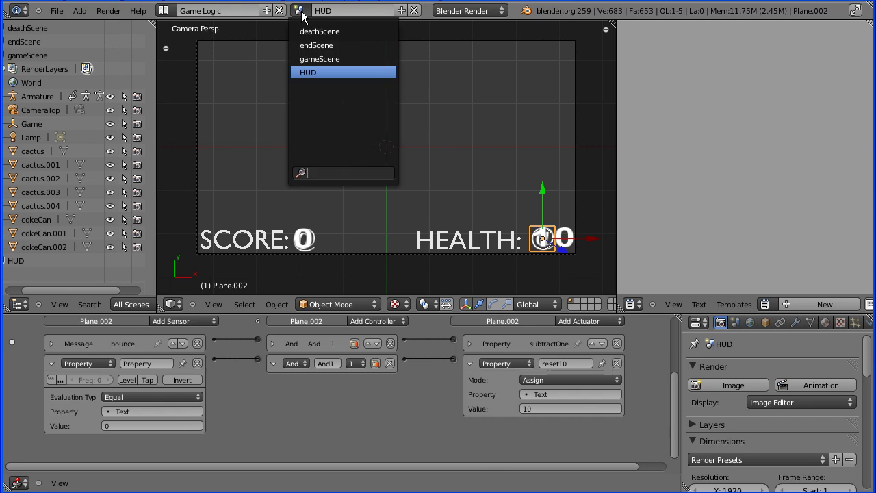
pyautogui.click(320, 59)
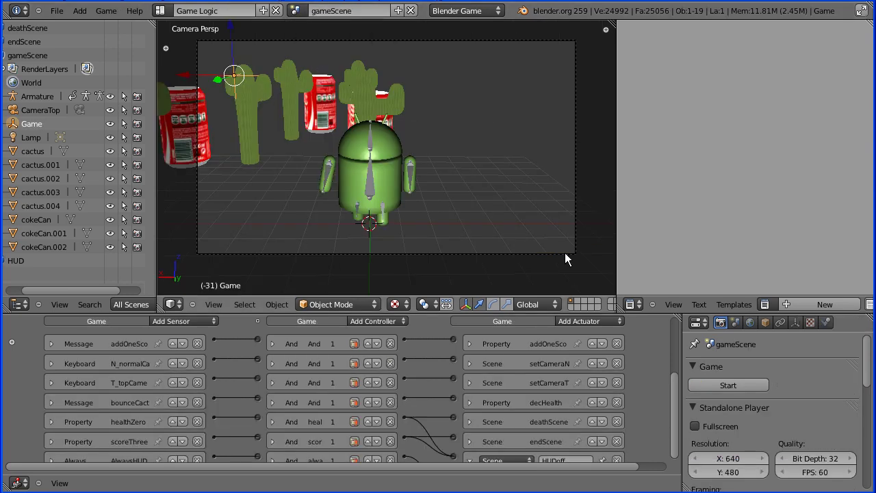
pyautogui.click(726, 388)
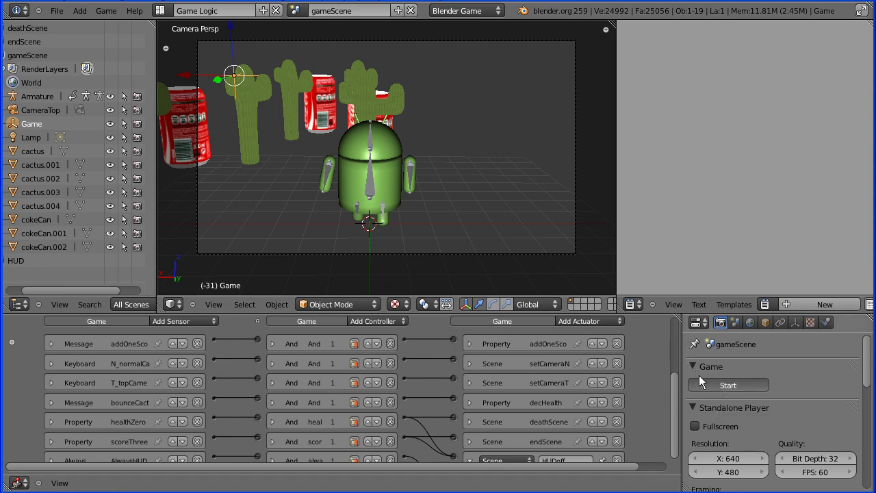